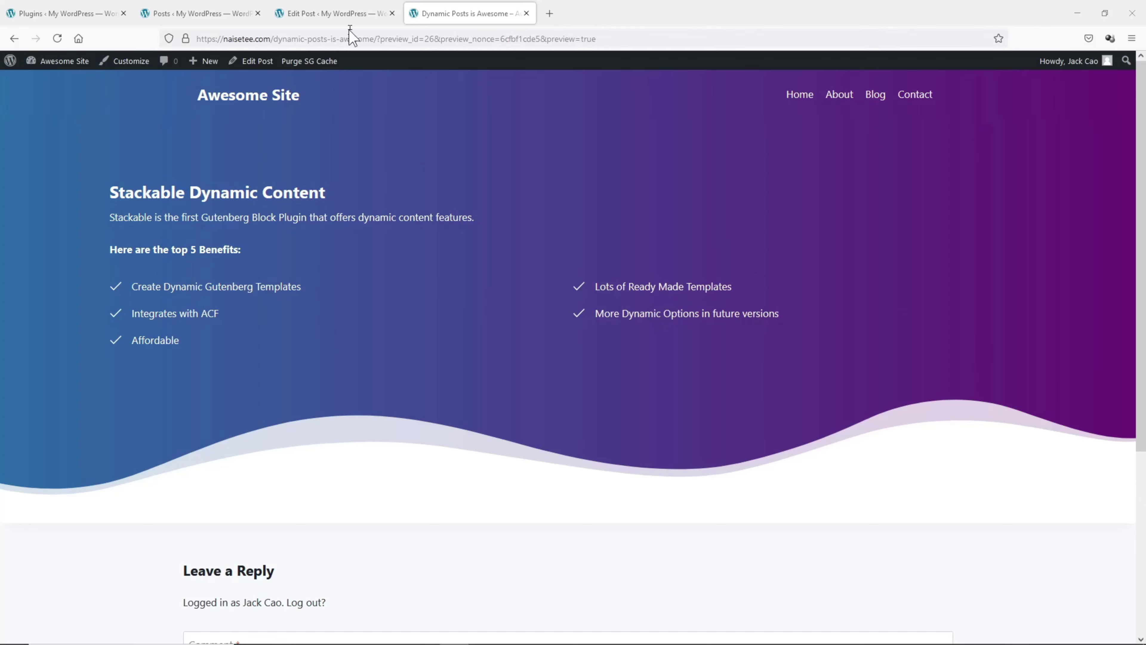
- Leave the gradient header preview and go back to editing the post in the block editor
{"action": "left_click", "coordinate": [349, 17]}
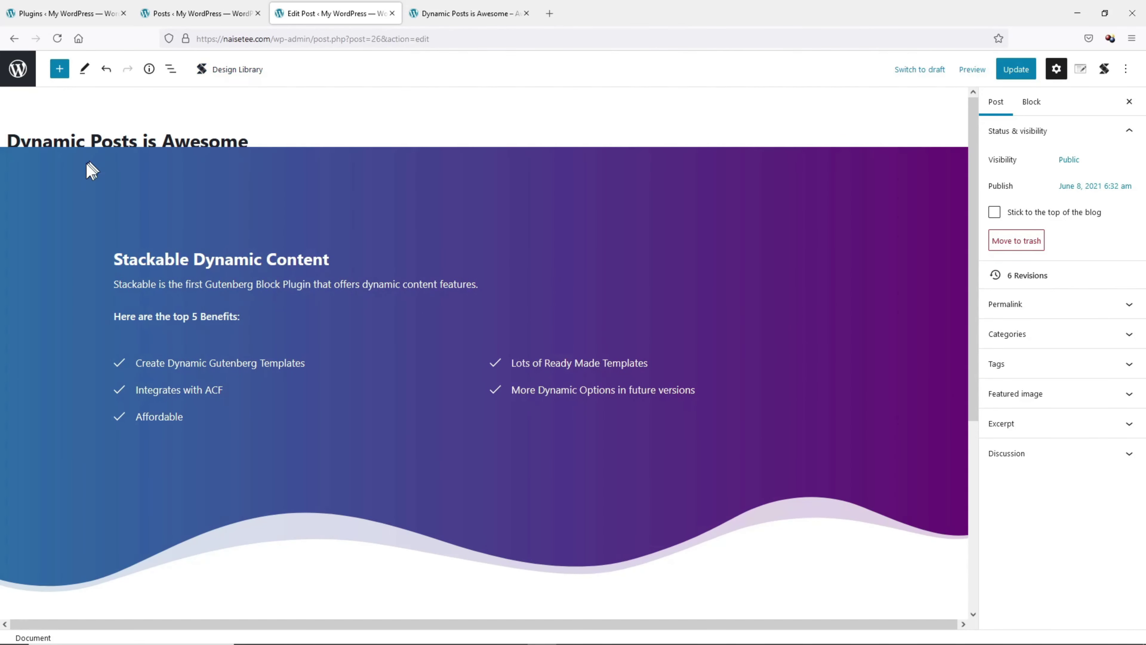
- Convert the gradient header container into a reusable block
{"action": "left_click", "coordinate": [89, 170]}
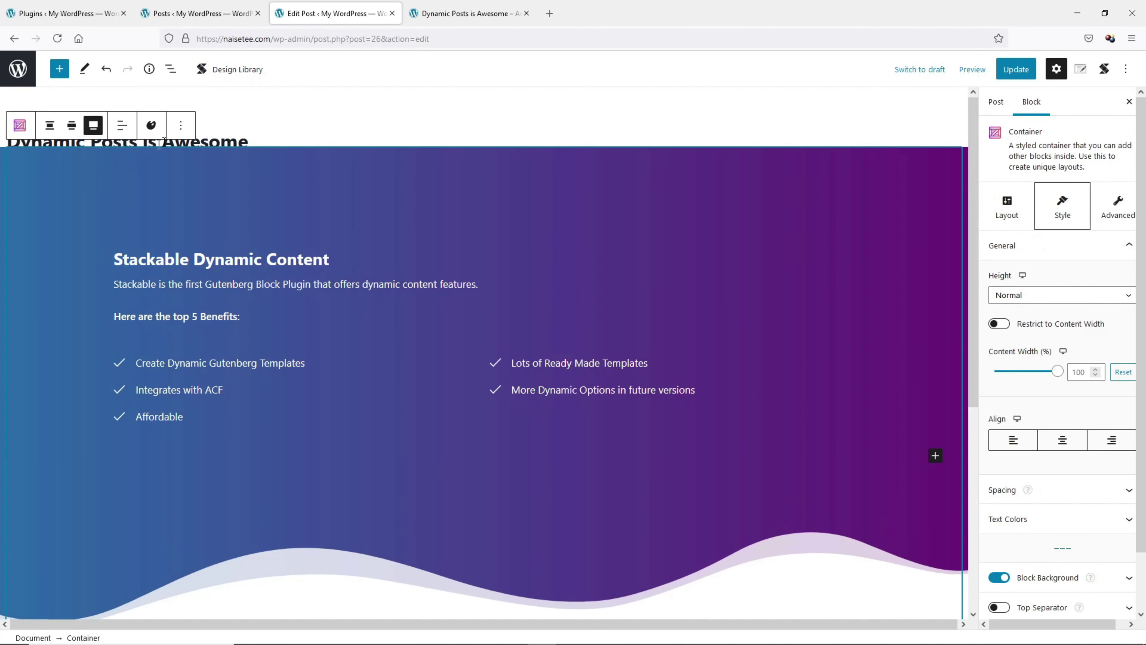
{"action": "left_click", "coordinate": [180, 125]}
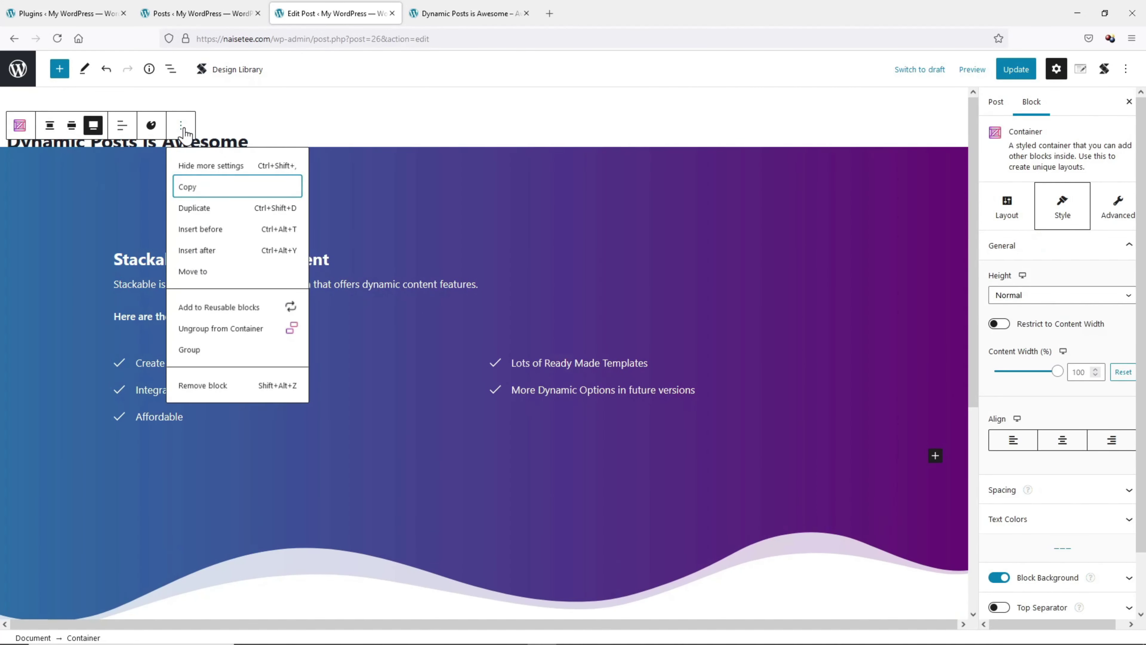
{"action": "left_click", "coordinate": [224, 310]}
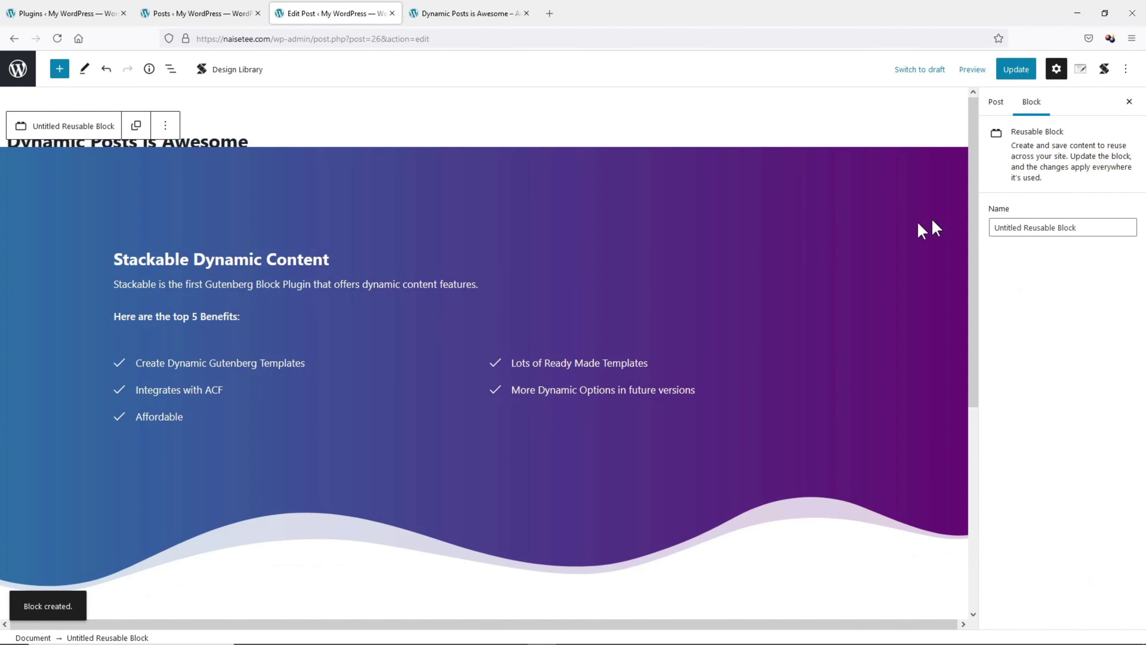
- Name the reusable block 'Page Header', save it, and start a new blank post
{"action": "triple_click", "coordinate": [1087, 227]}
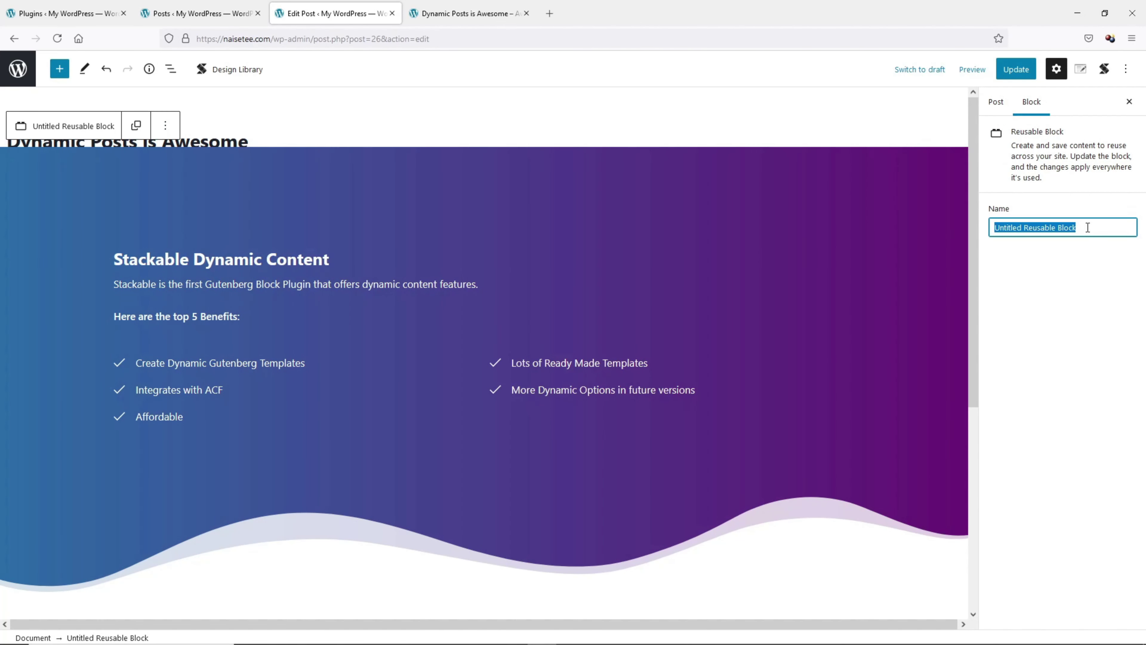
{"action": "type", "text": "Page Header"}
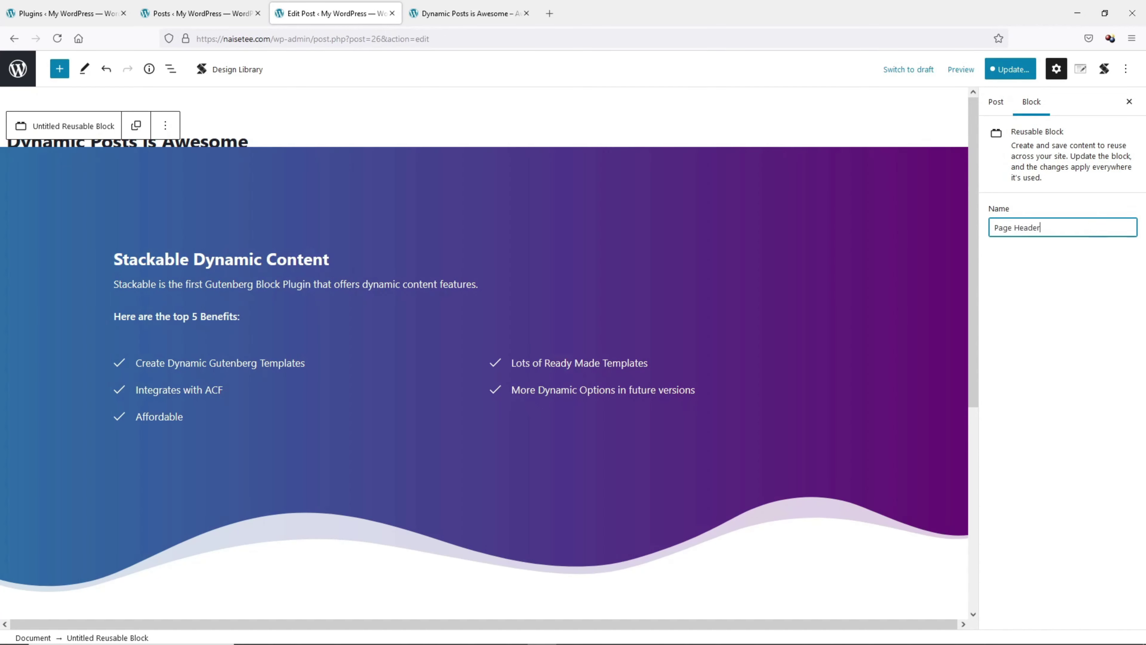
{"action": "key", "text": "ctrl+s"}
{"action": "left_click", "coordinate": [1060, 69]}
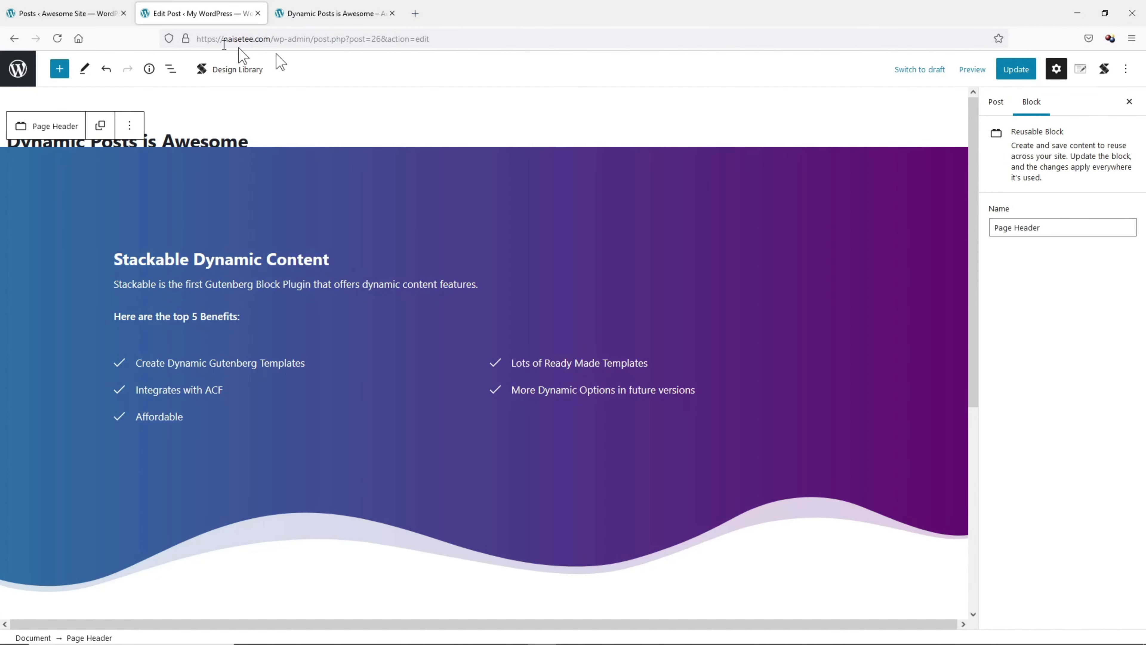
{"action": "left_click", "coordinate": [88, 17]}
{"action": "left_click", "coordinate": [160, 91]}
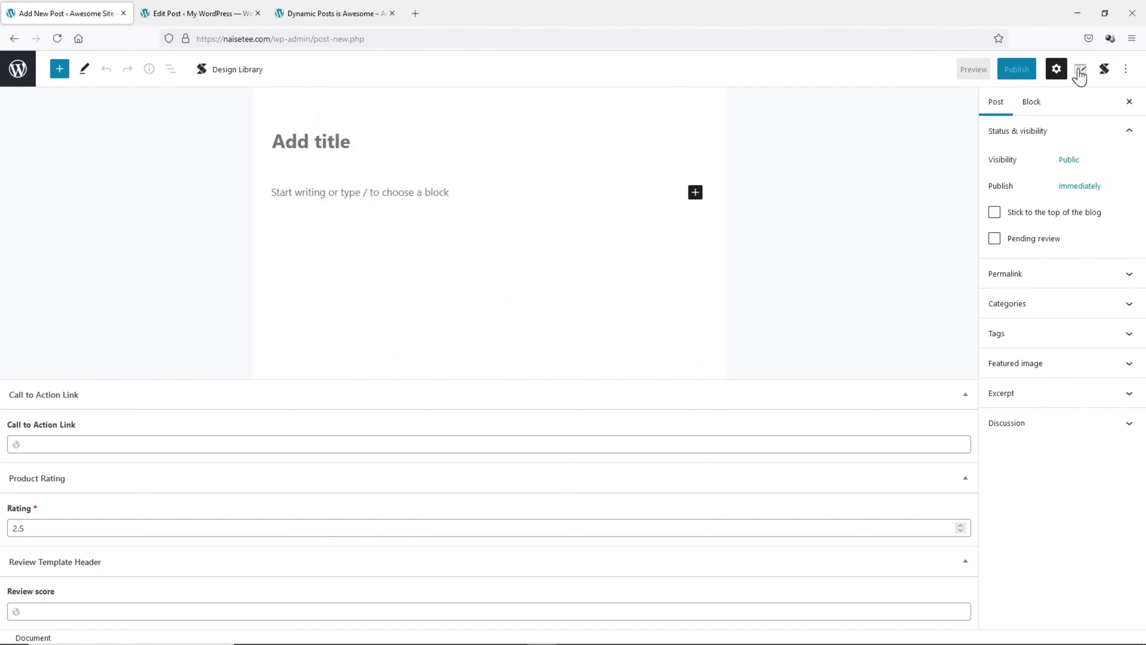
- Set the post layout to Fullwidth and title the post 'Page 2'
{"action": "left_click", "coordinate": [1081, 69]}
{"action": "scroll", "coordinate": [1078, 334], "scroll_direction": "down", "scroll_amount": 2}
{"action": "left_click", "coordinate": [1009, 255]}
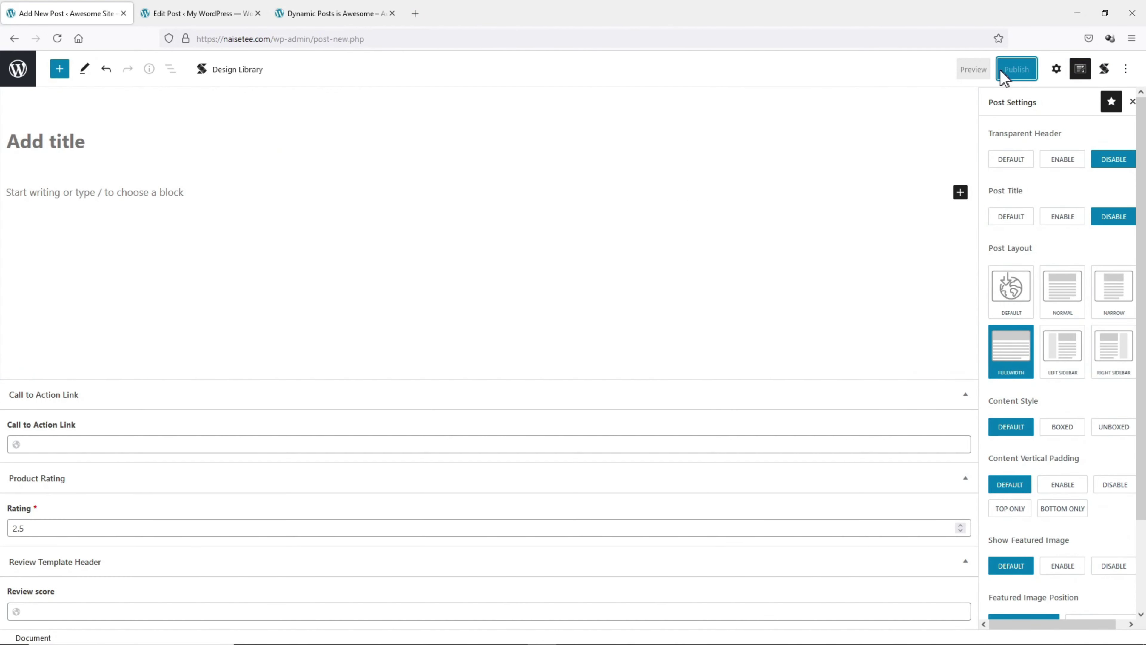
{"action": "left_click", "coordinate": [50, 147]}
{"action": "type", "text": "Page 2"}
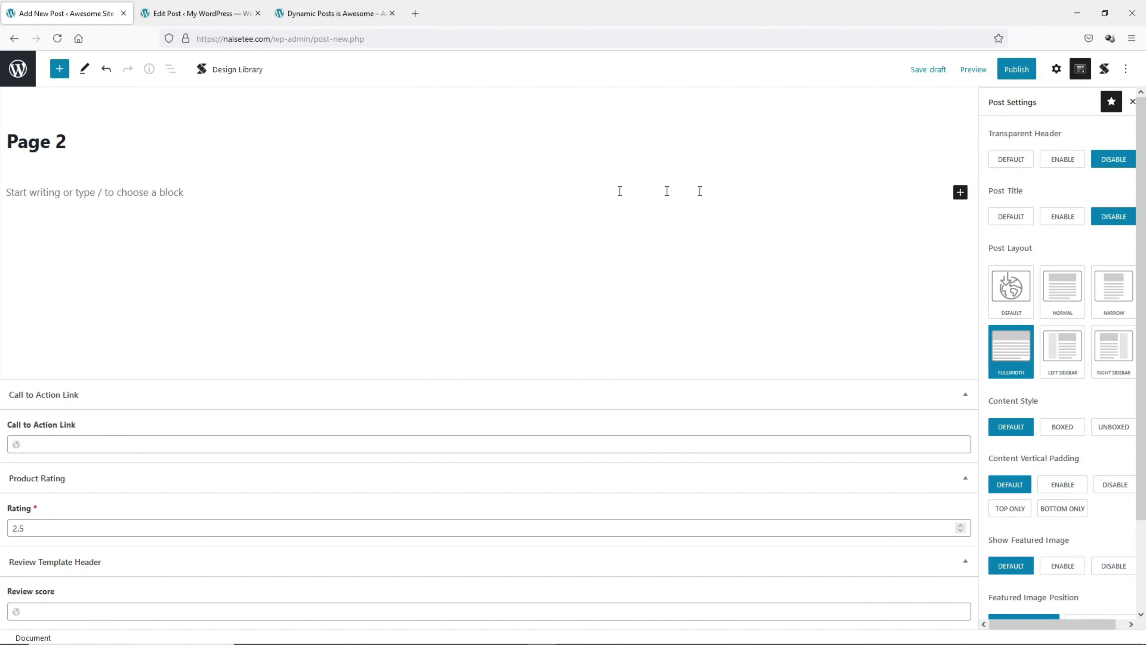
- Insert the Page Header reusable block from the block library
{"action": "left_click", "coordinate": [960, 192]}
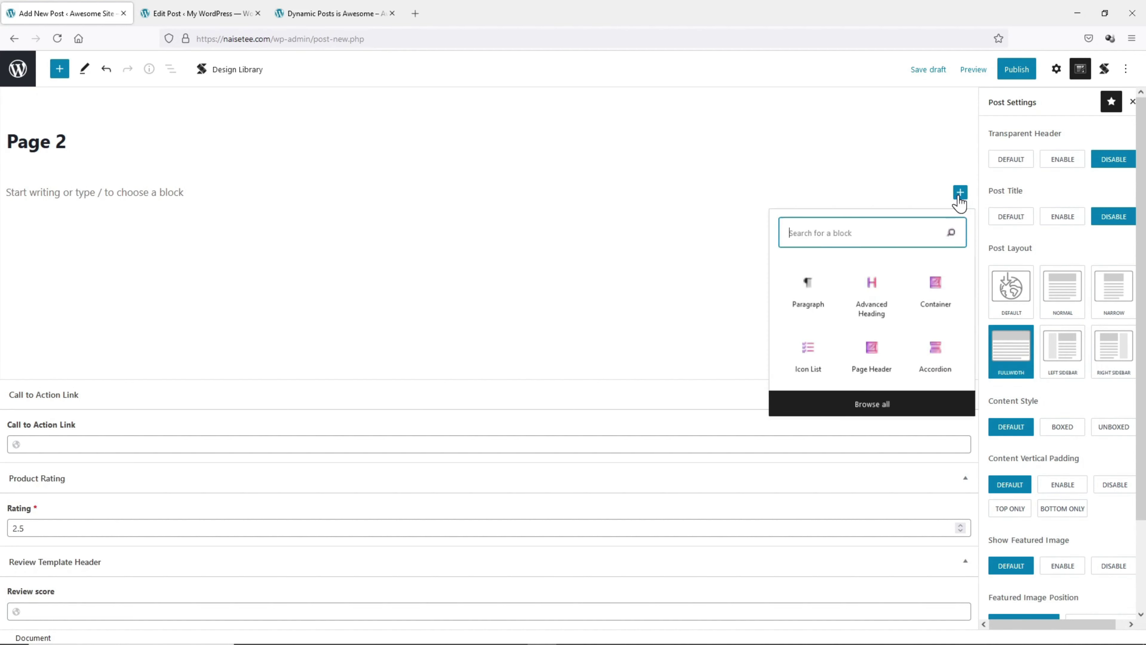
{"action": "left_click", "coordinate": [887, 409]}
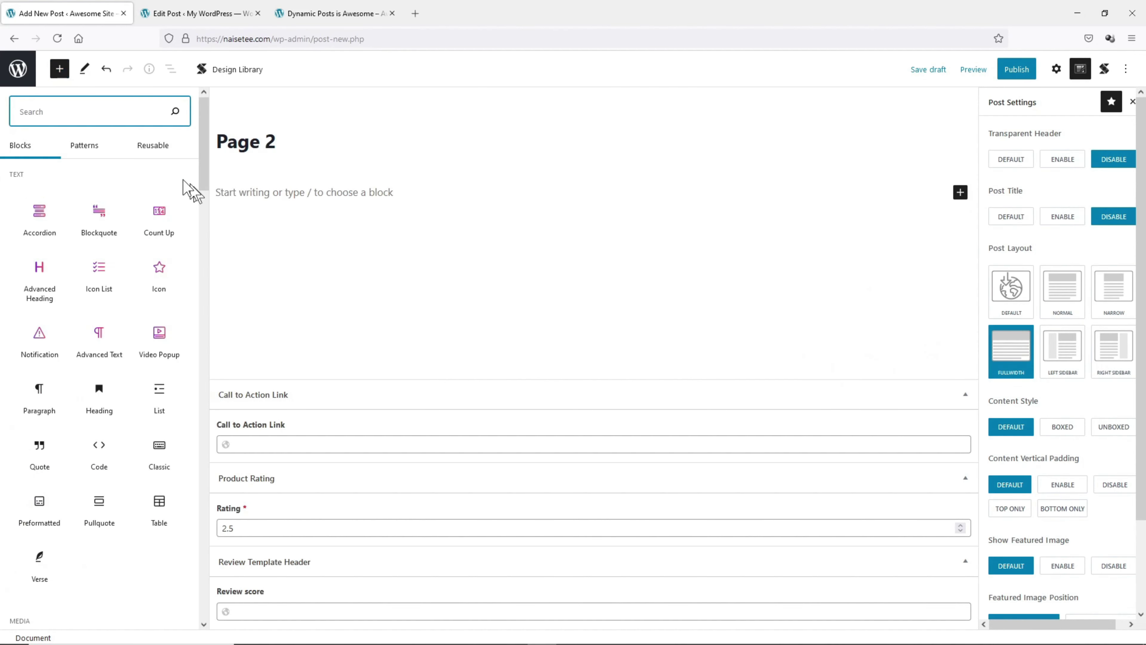
{"action": "left_click", "coordinate": [144, 150]}
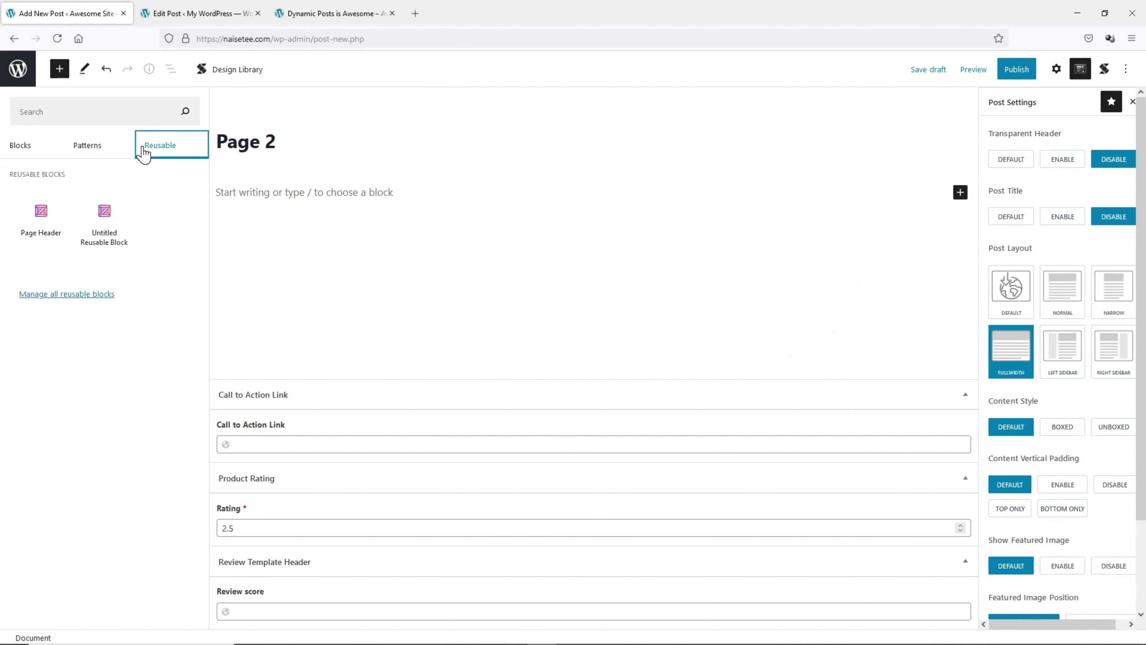
{"action": "left_click", "coordinate": [41, 218]}
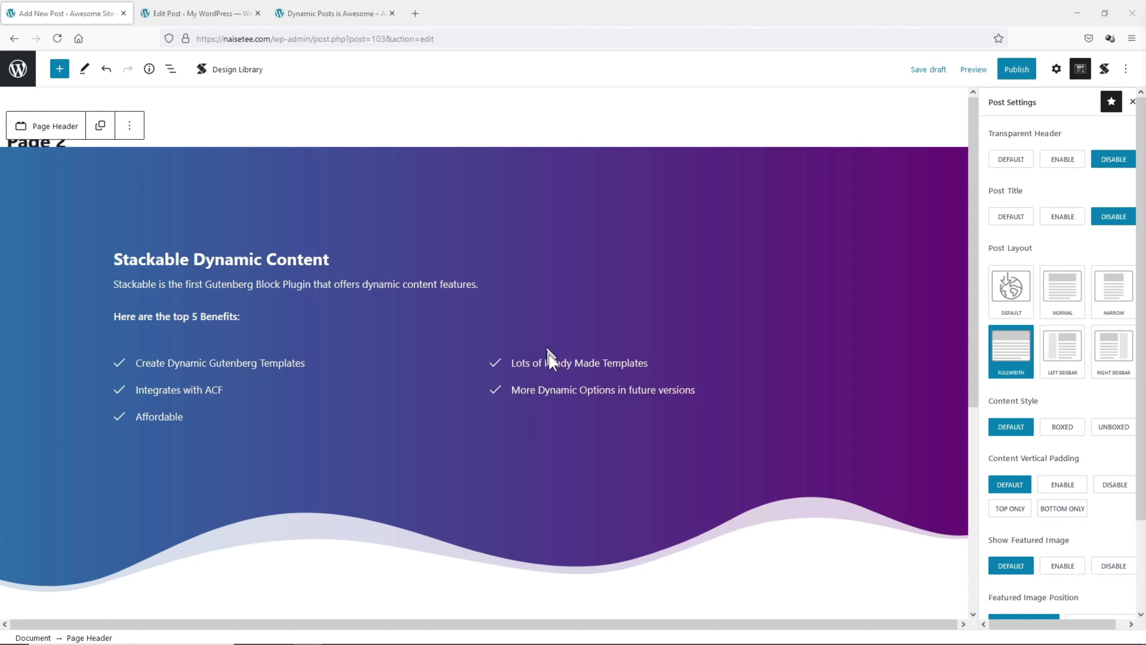
- Bind the header heading to the dynamic Post Title field
{"action": "triple_click", "coordinate": [241, 264]}
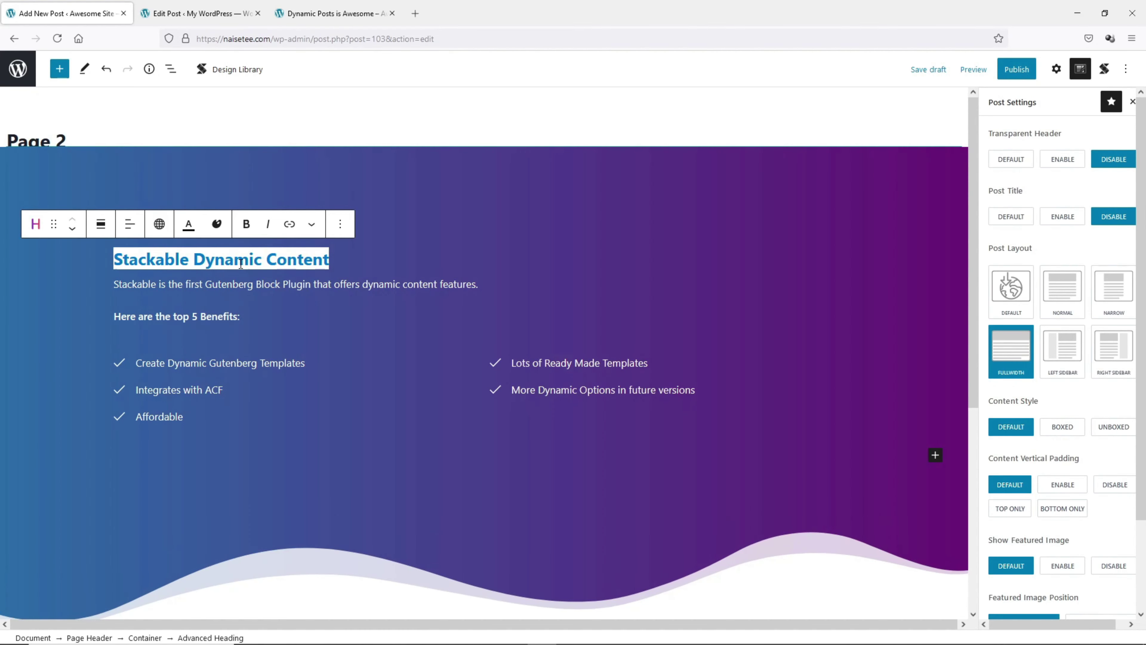
{"action": "left_click", "coordinate": [157, 225]}
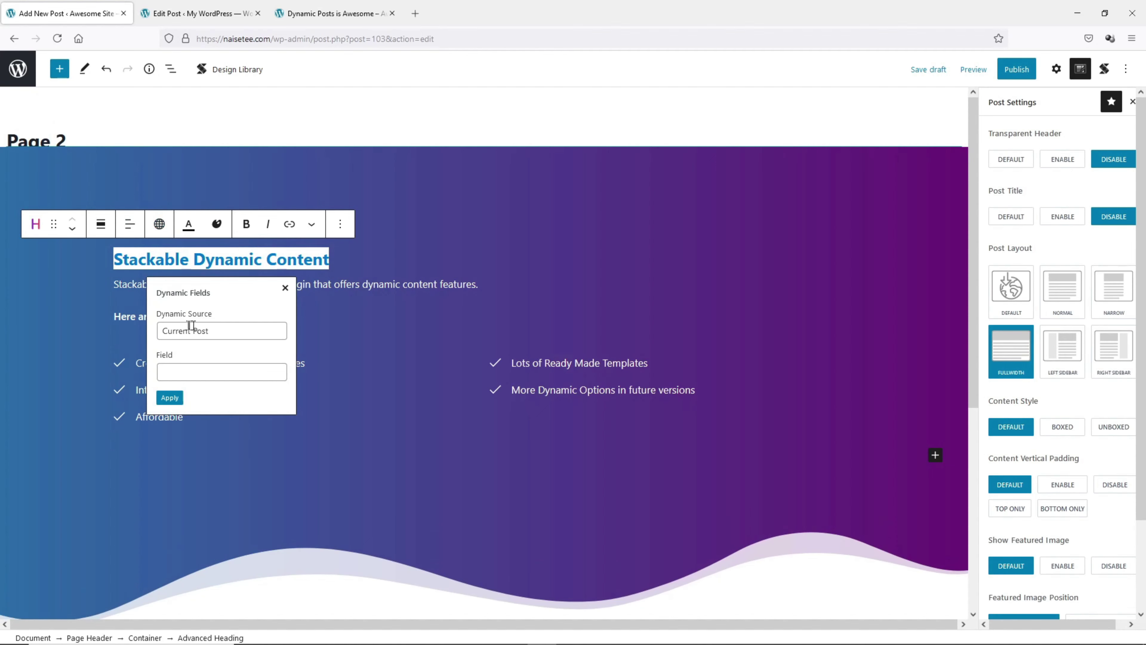
{"action": "left_click", "coordinate": [218, 373]}
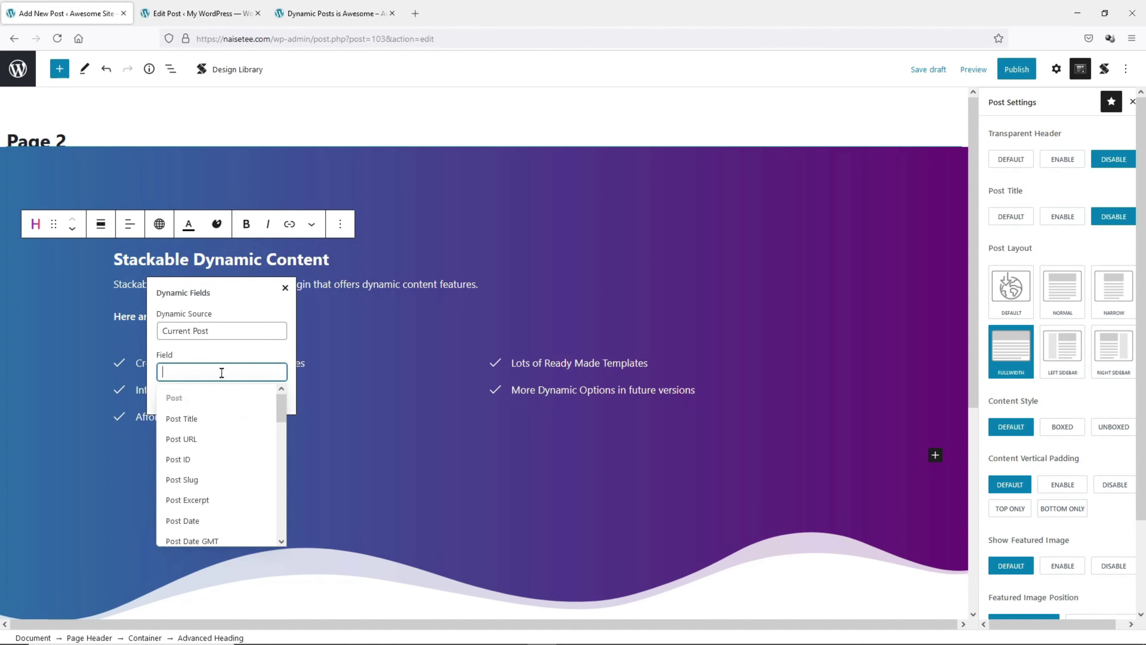
{"action": "left_click", "coordinate": [212, 421]}
{"action": "left_click", "coordinate": [170, 457]}
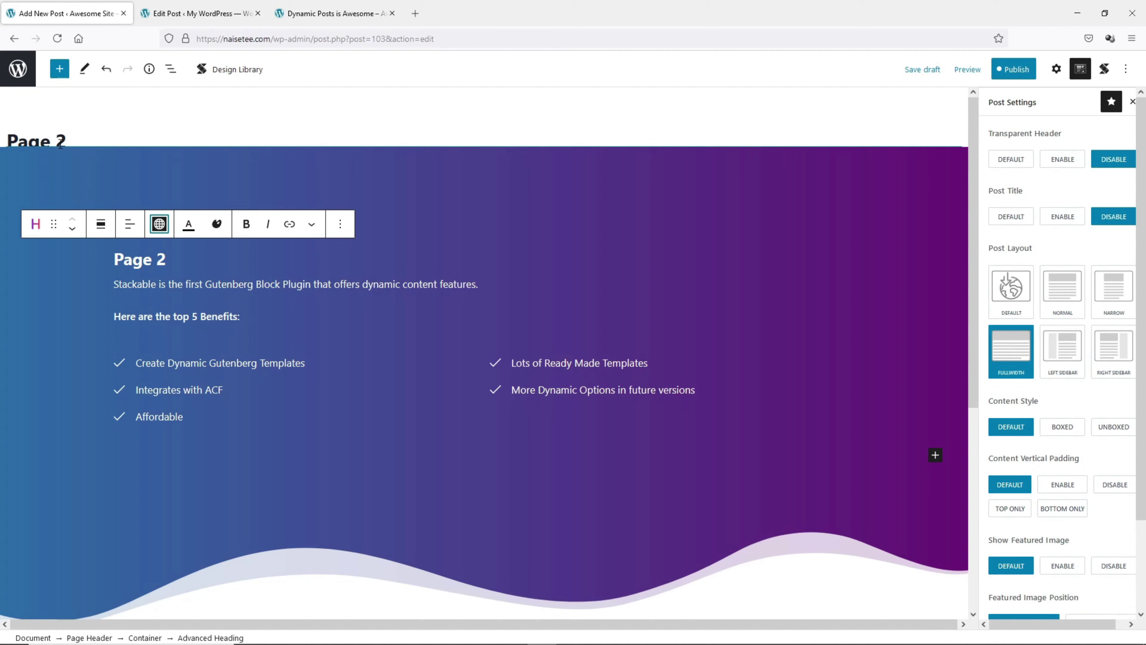
- Bind the header subtitle to the dynamic Post Excerpt field
{"action": "triple_click", "coordinate": [134, 284]}
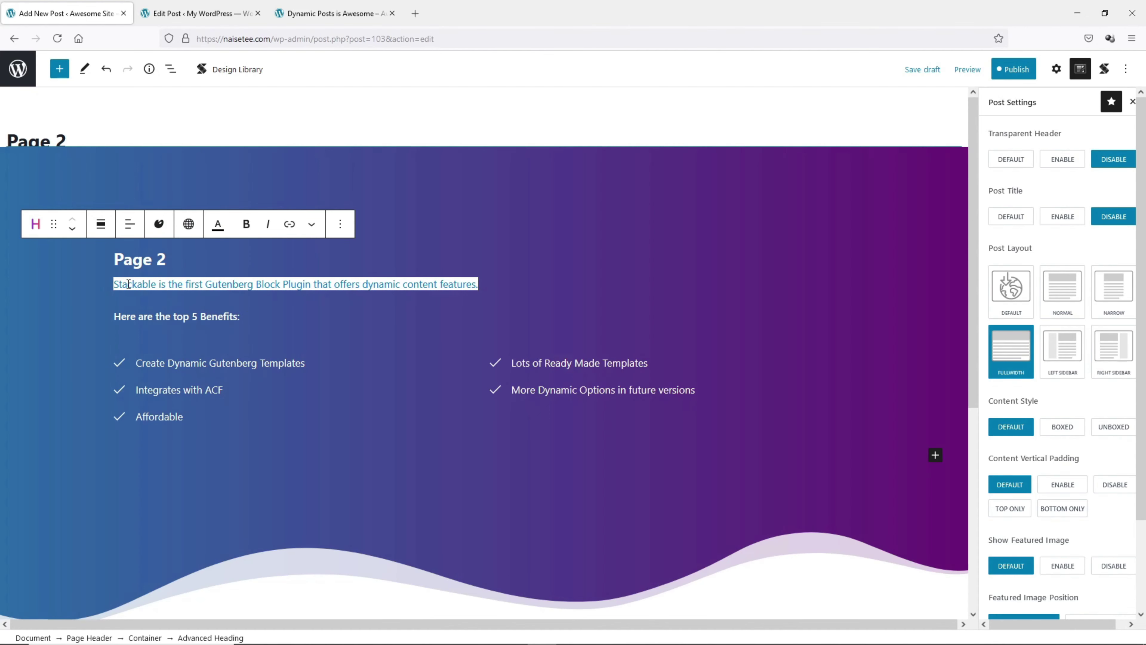
{"action": "left_click", "coordinate": [187, 226]}
{"action": "left_click", "coordinate": [254, 392]}
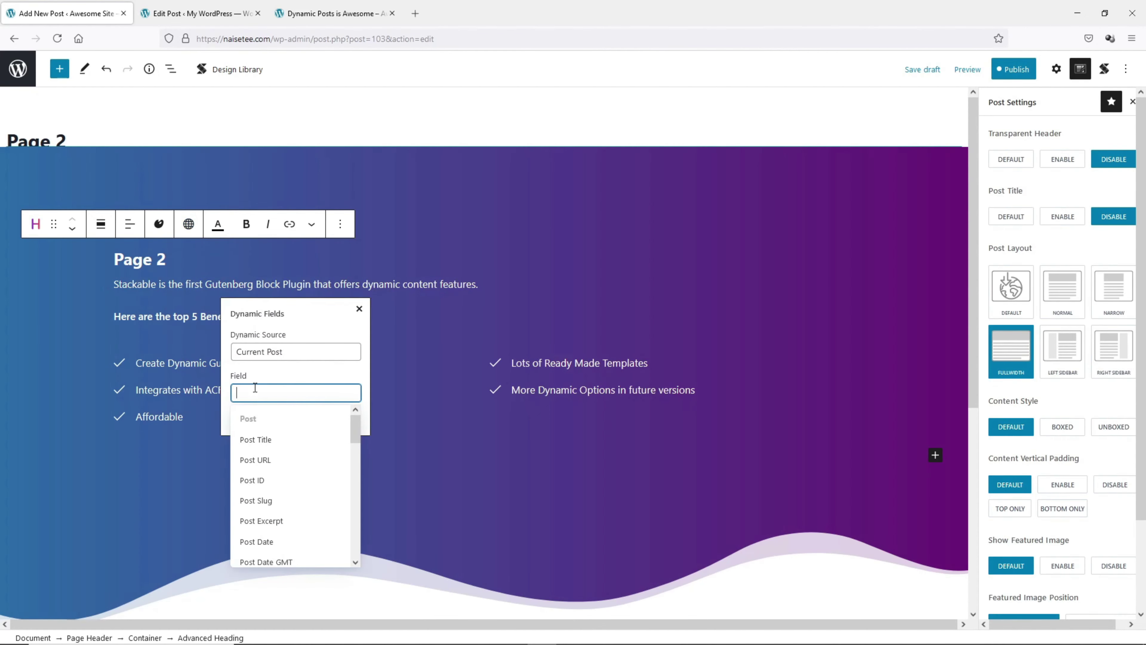
{"action": "left_click", "coordinate": [271, 521]}
{"action": "left_click", "coordinate": [251, 504]}
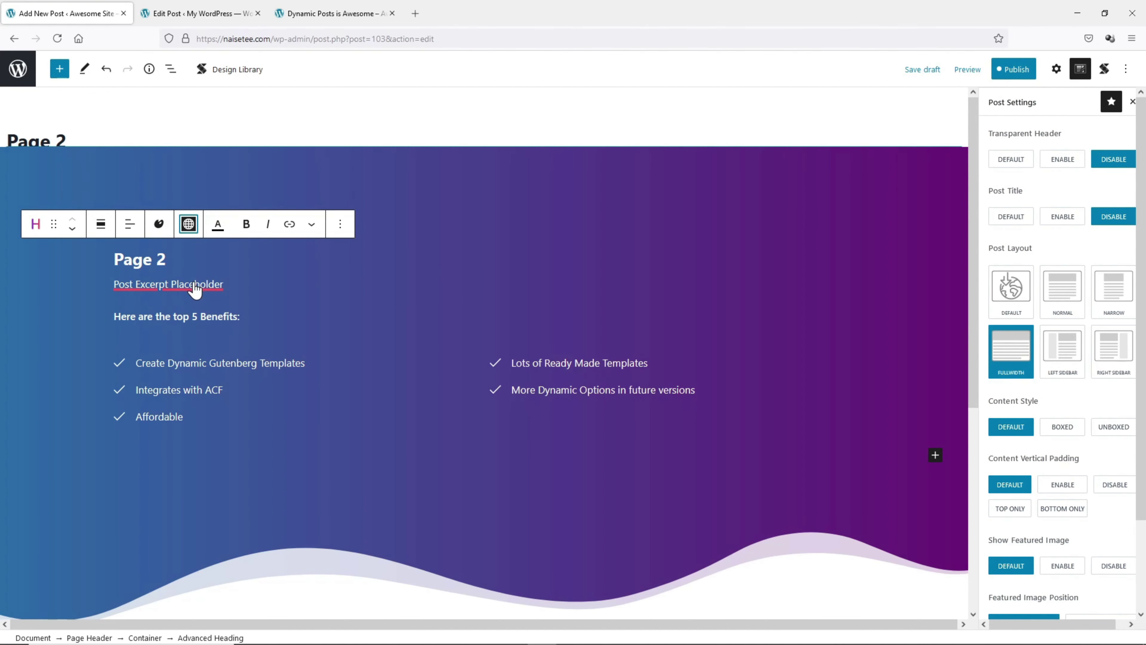
- Expand the post's Excerpt settings and place the caret in the excerpt box
{"action": "left_click", "coordinate": [1056, 69]}
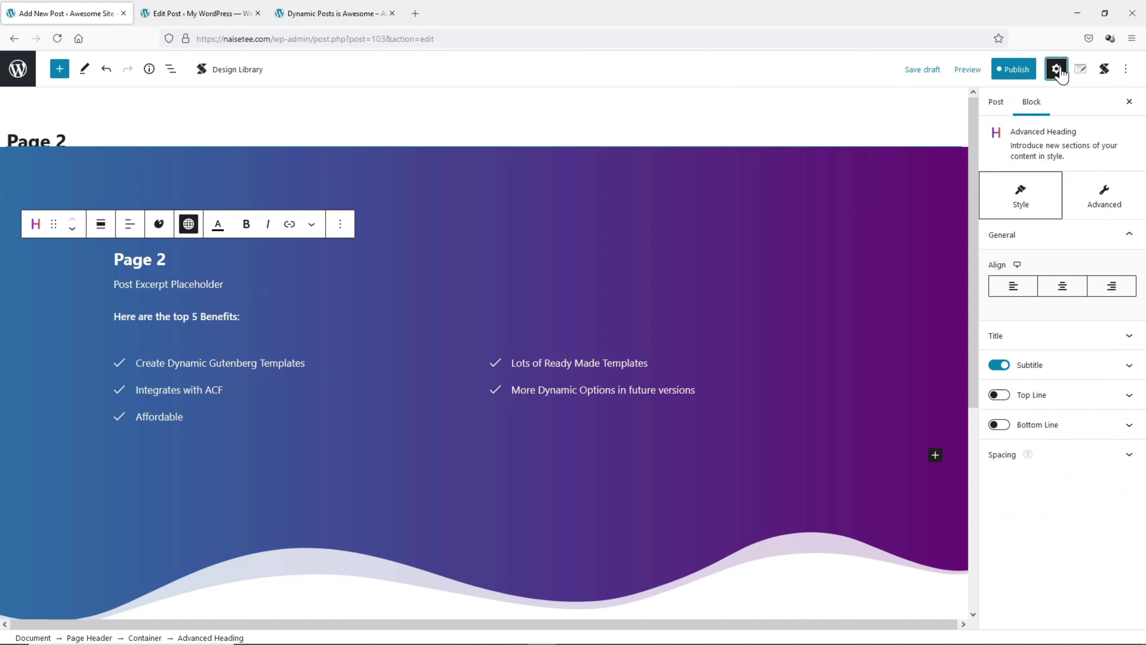
{"action": "left_click", "coordinate": [990, 104]}
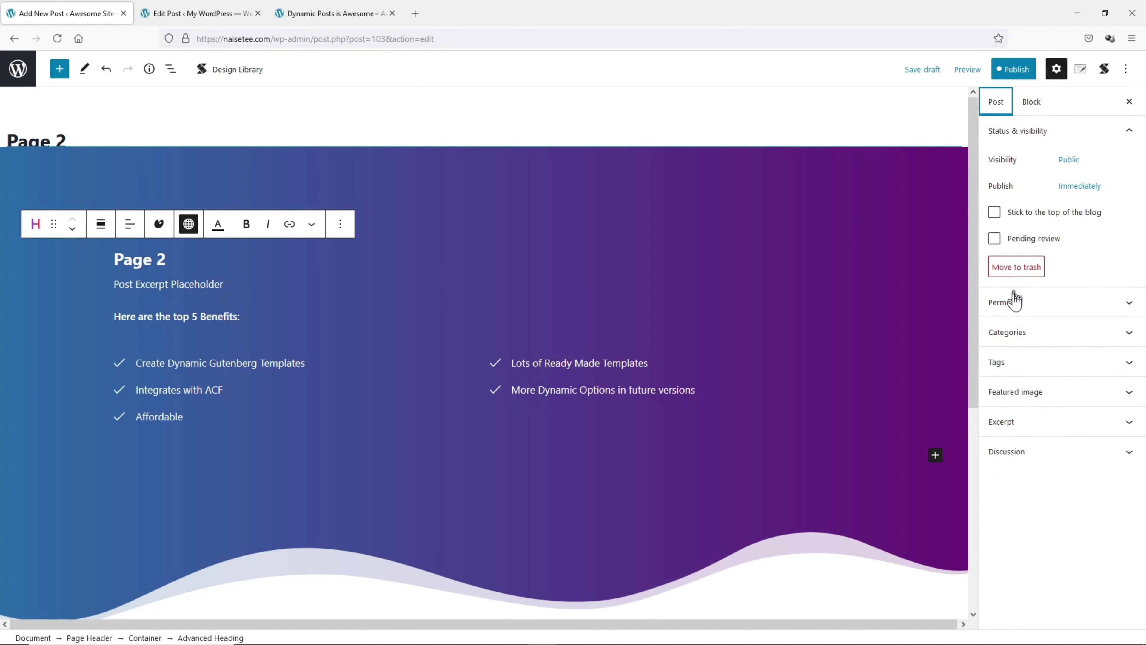
{"action": "left_click", "coordinate": [1002, 424]}
{"action": "left_click", "coordinate": [1023, 475]}
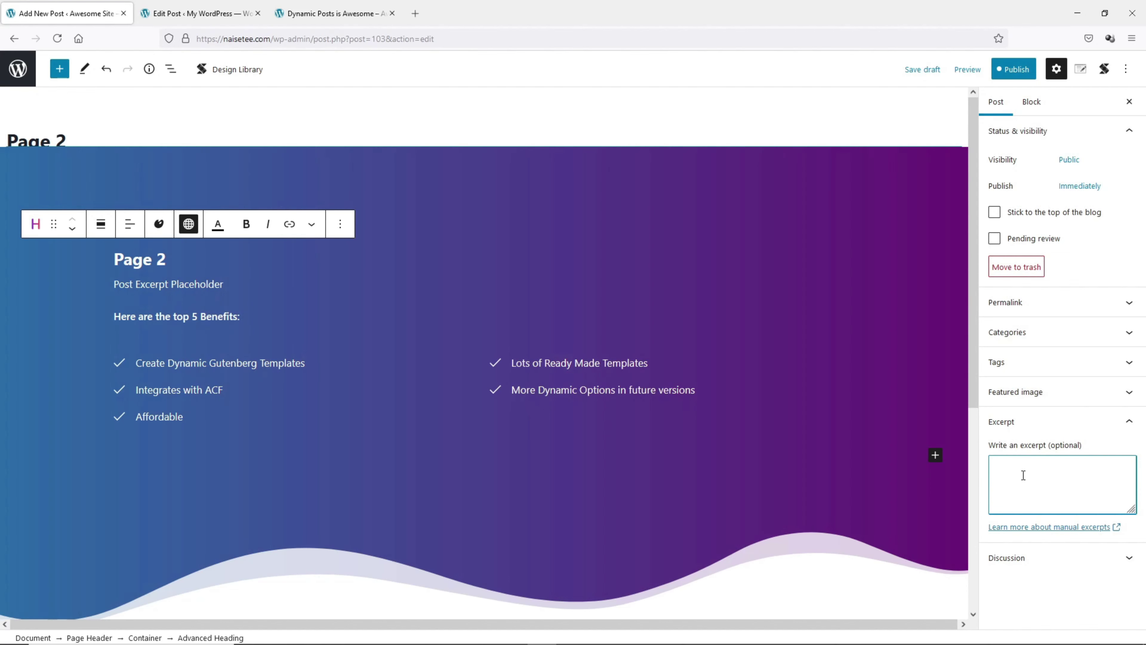
- Write the excerpt 'This Page Number 2 is awesome' and publish the post
{"action": "type", "text": "This Page Number 2 is awesome"}
{"action": "left_click", "coordinate": [1014, 72]}
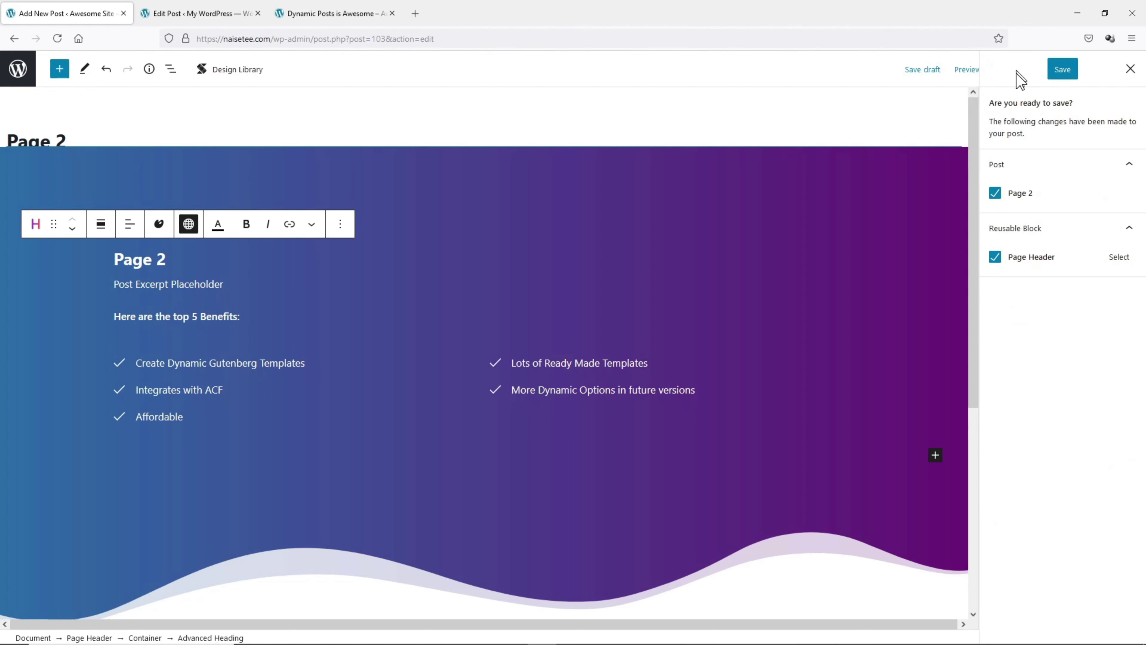
{"action": "left_click", "coordinate": [1062, 69]}
{"action": "left_click", "coordinate": [1021, 69]}
- Open the published Page 2 in a new browser tab
{"action": "right_click", "coordinate": [1062, 200]}
{"action": "left_click", "coordinate": [1056, 215]}
{"action": "left_click", "coordinate": [192, 13]}
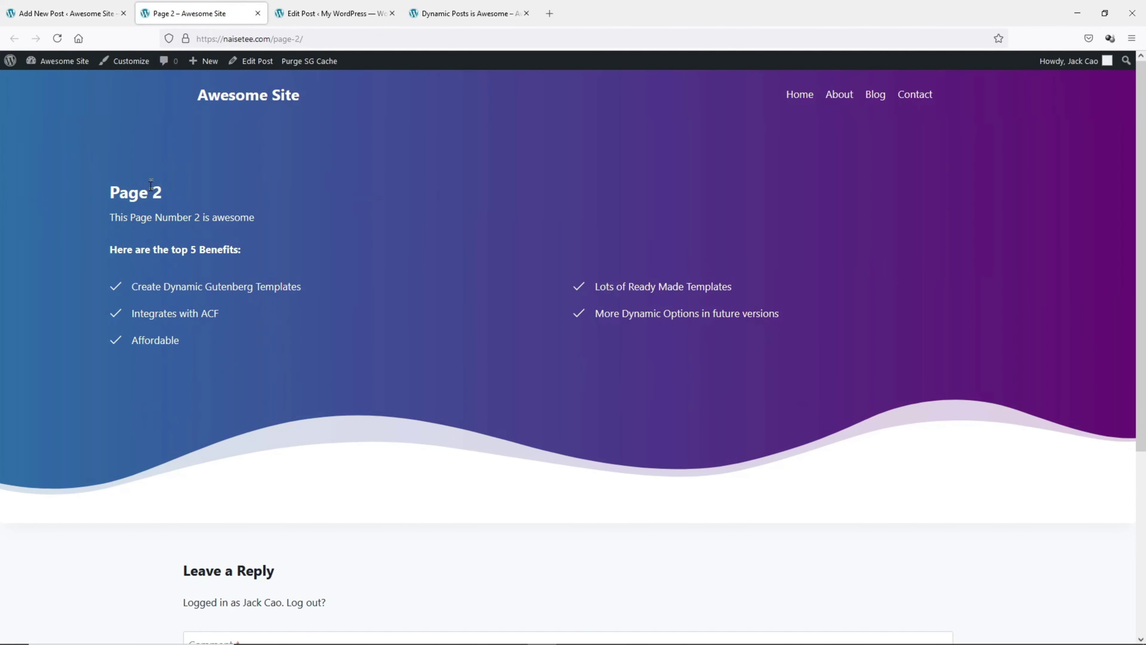
- Highlight the live page's title, excerpt and five benefits, then bring up the Dashboard link's menu
{"action": "left_click_drag", "start_coordinate": [156, 193], "coordinate": [111, 190]}
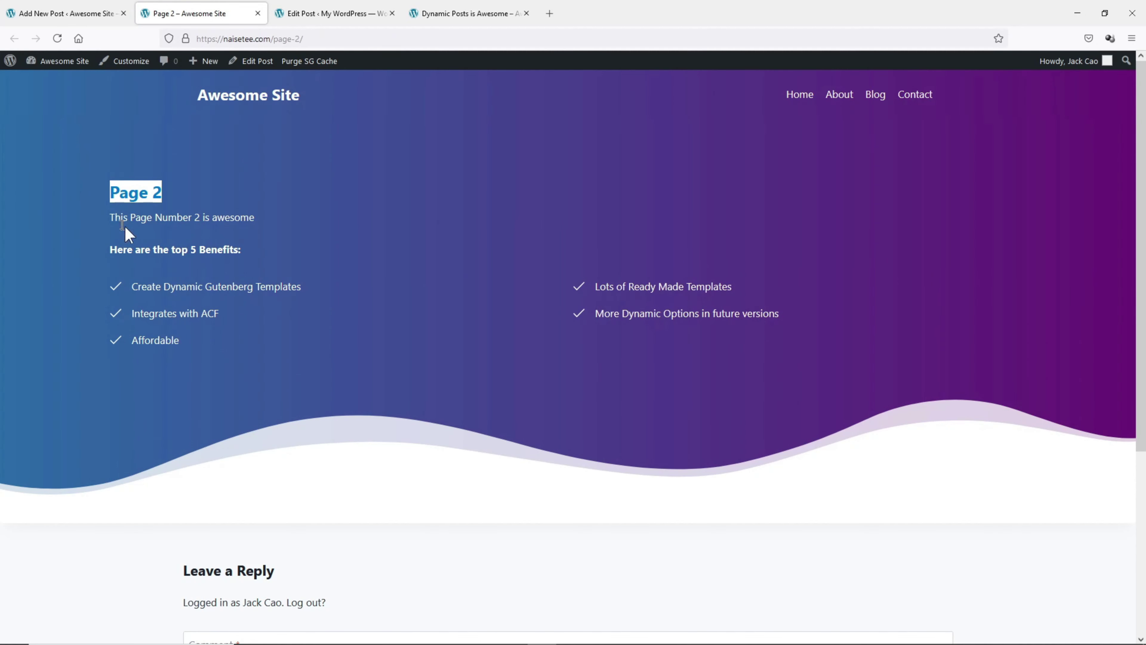
{"action": "left_click_drag", "start_coordinate": [266, 220], "coordinate": [110, 218]}
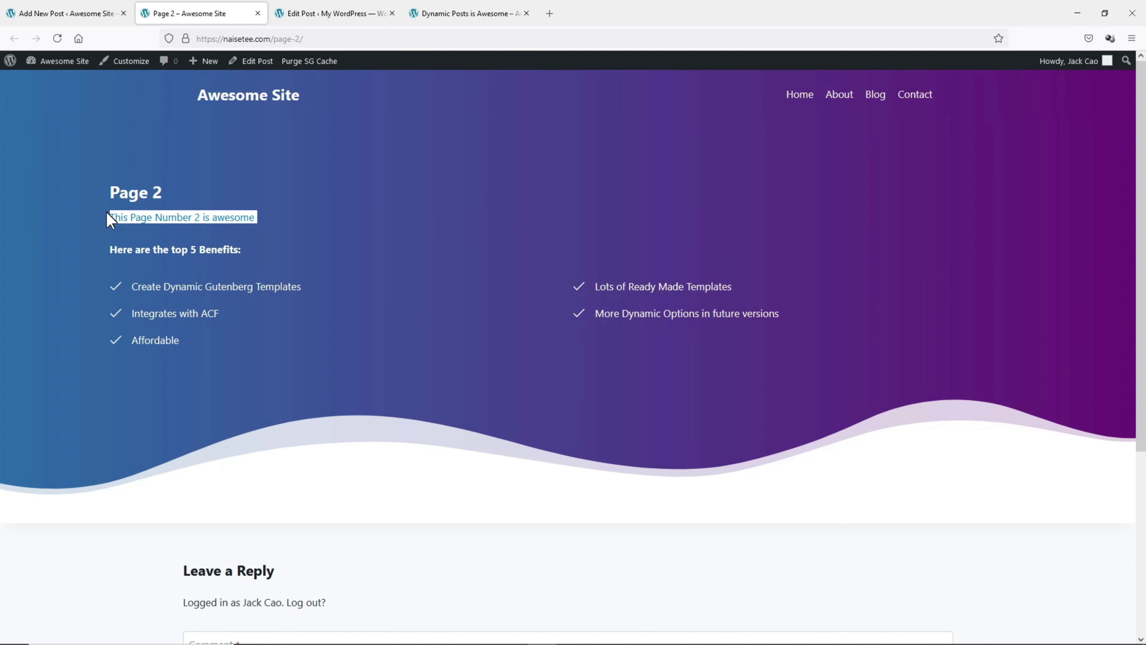
{"action": "left_click_drag", "start_coordinate": [132, 287], "coordinate": [800, 326]}
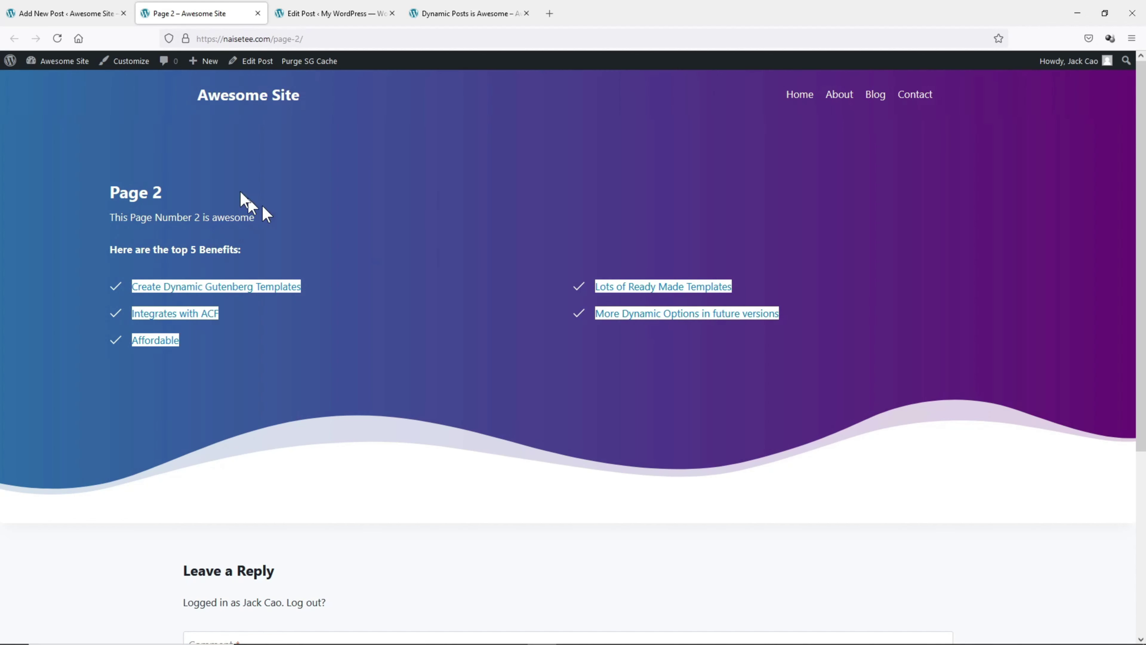
{"action": "right_click", "coordinate": [62, 77]}
- Open the dashboard in a new tab and go to Plugins > Add New
{"action": "left_click", "coordinate": [81, 91]}
{"action": "left_click", "coordinate": [312, 13]}
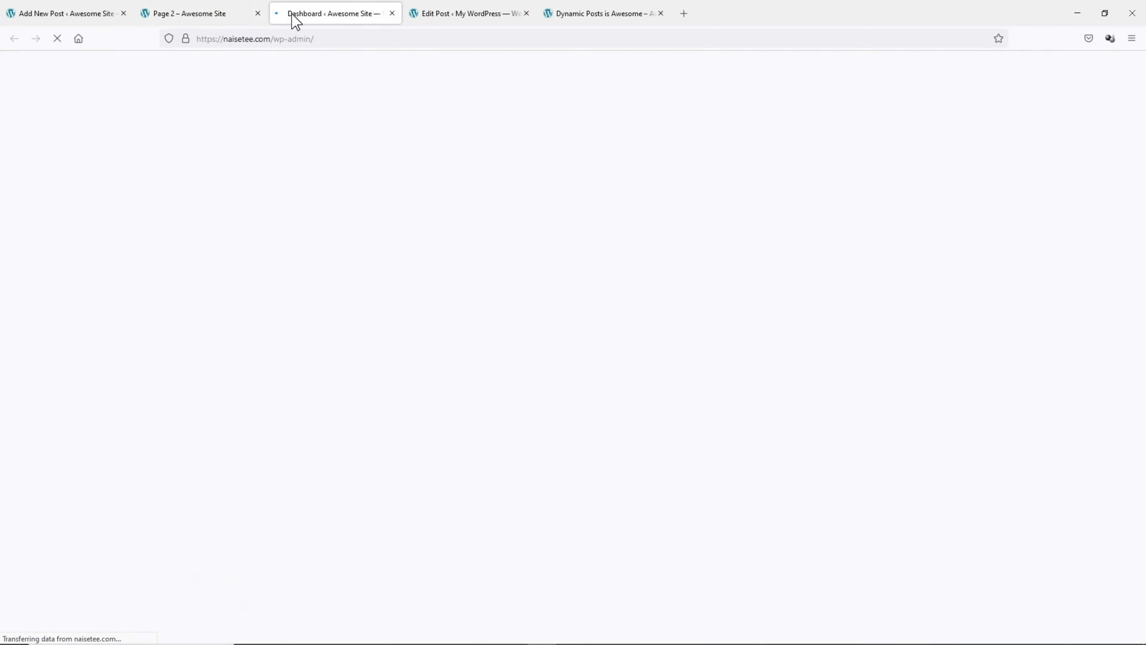
{"action": "mouse_move", "coordinate": [43, 271]}
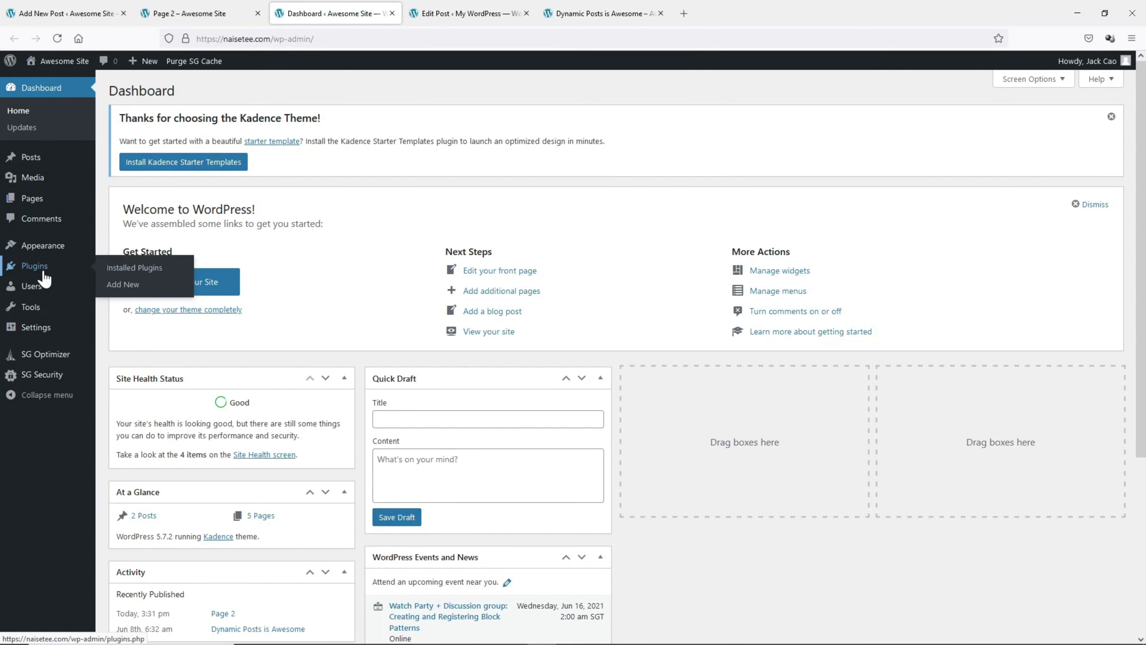
{"action": "left_click", "coordinate": [134, 285]}
- Search for 'advanced custom' and install the Advanced Custom Fields plugin
{"action": "left_click", "coordinate": [1036, 199]}
{"action": "type", "text": "advanced custom fields"}
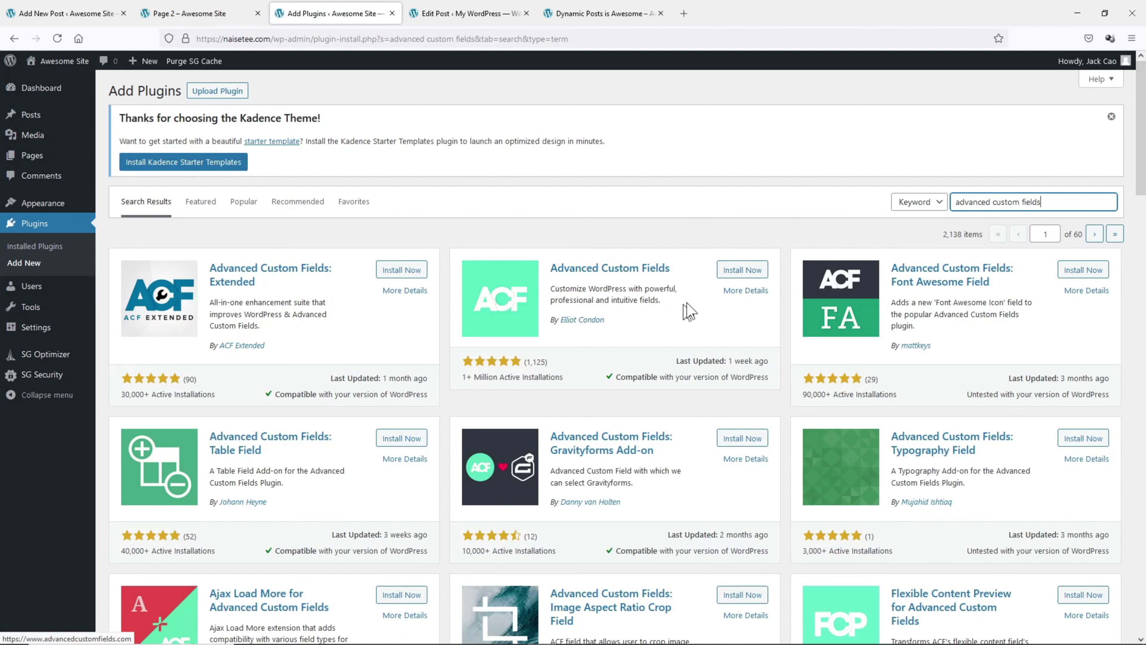
{"action": "left_click", "coordinate": [755, 274]}
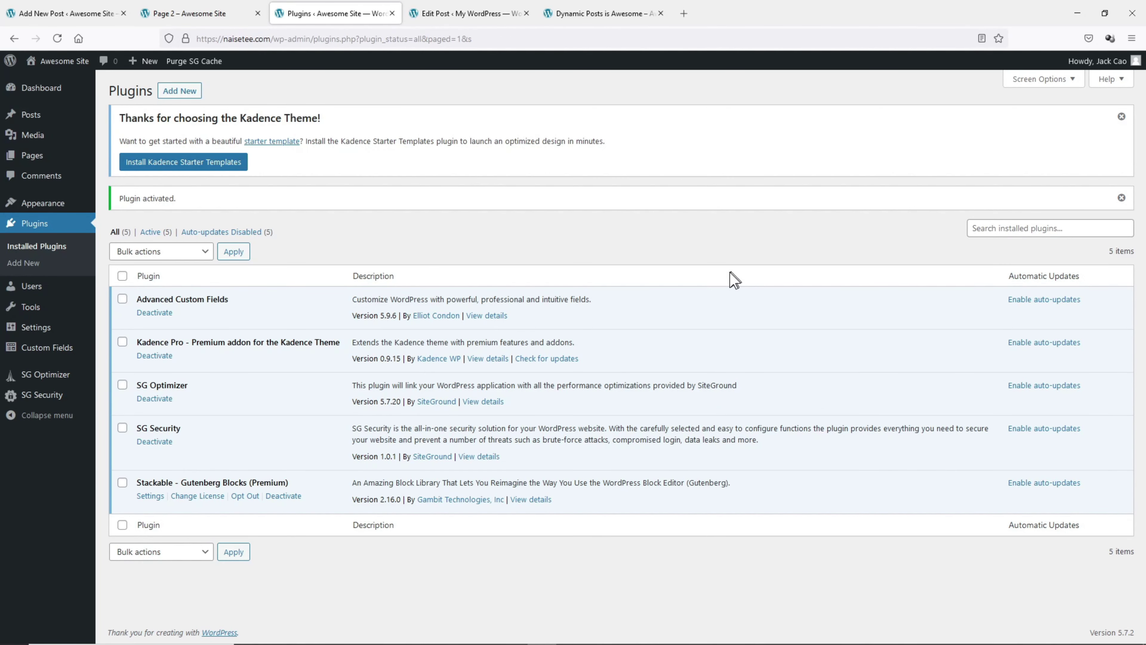
{"action": "mouse_move", "coordinate": [70, 357]}
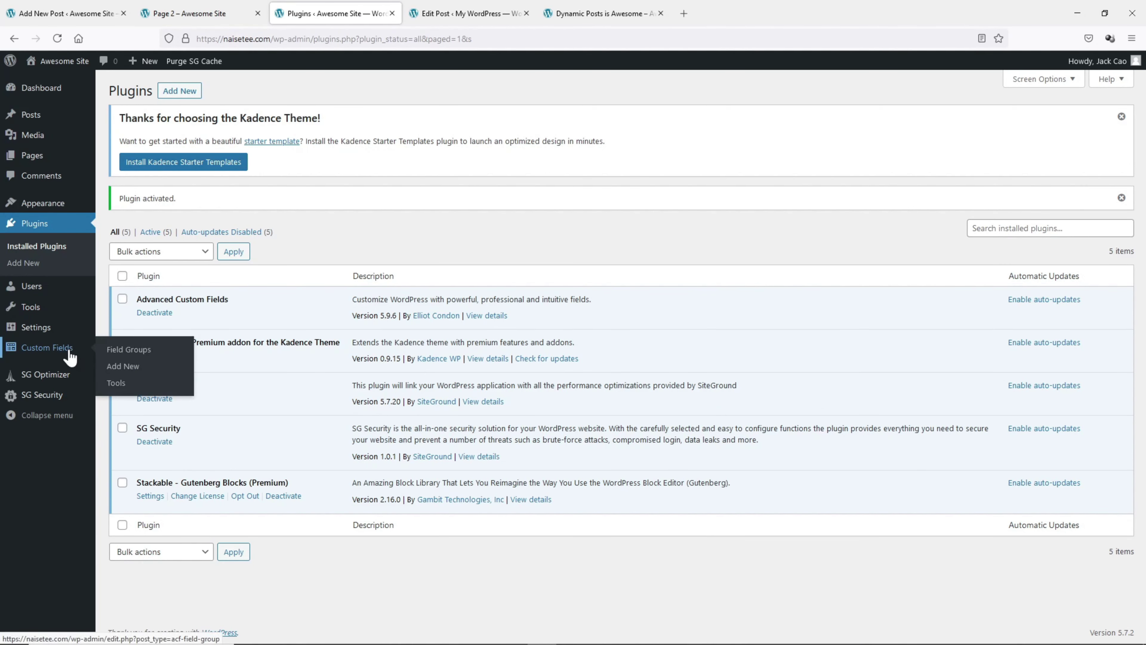
- Create field group 'Top 5 Benefits' with a first Text field labelled 'Benefit 1'
{"action": "left_click", "coordinate": [123, 367]}
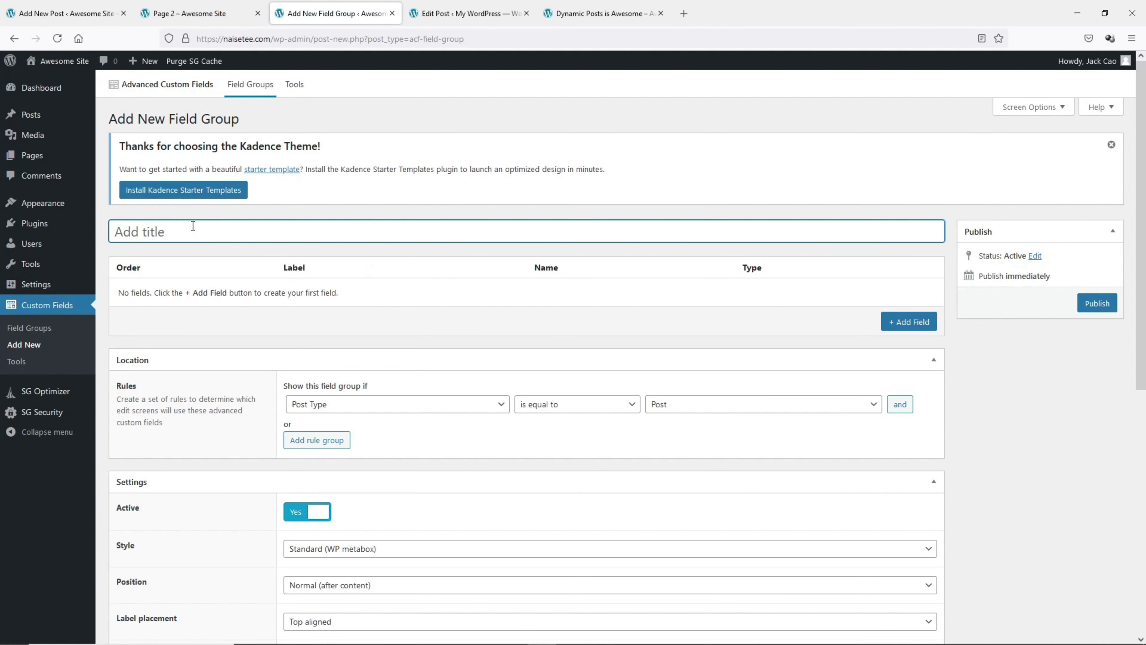
{"action": "type", "text": "Top 5 Benefits"}
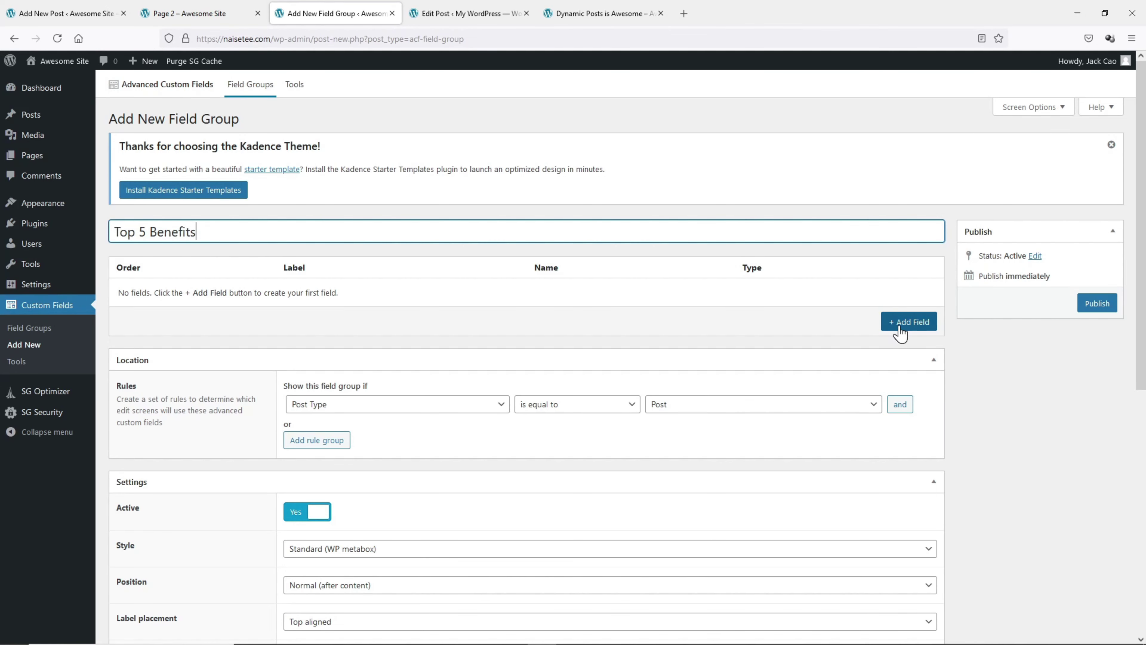
{"action": "left_click", "coordinate": [899, 332]}
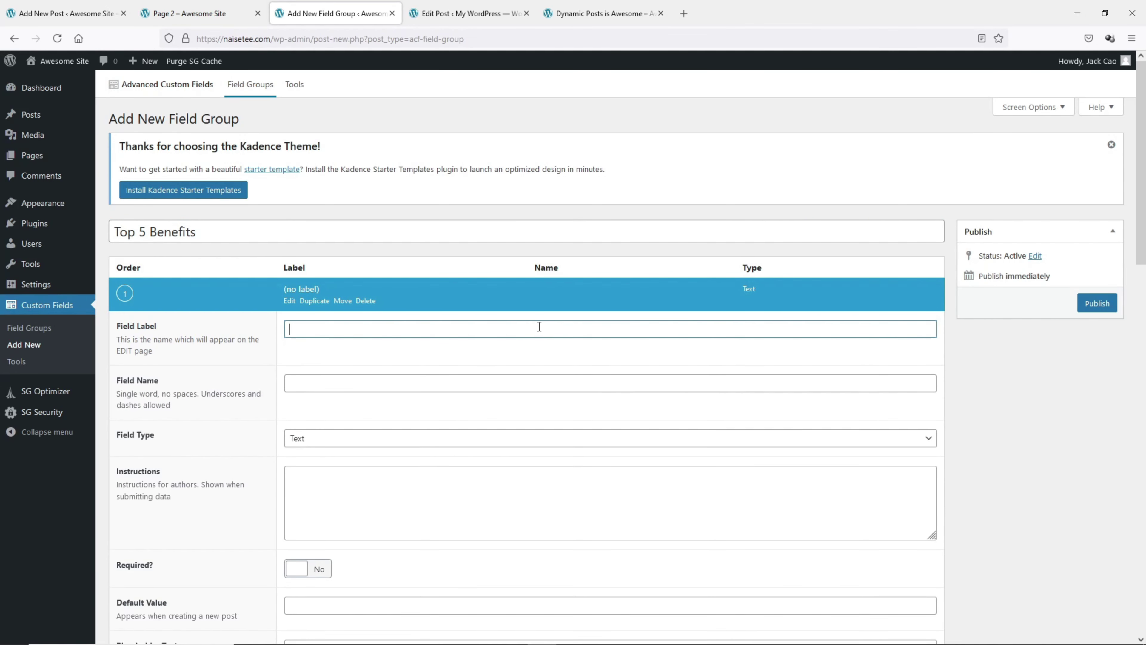
{"action": "type", "text": "Benefit 1"}
{"action": "left_click", "coordinate": [481, 367]}
{"action": "scroll", "coordinate": [406, 347], "scroll_direction": "down", "scroll_amount": 3}
{"action": "left_click", "coordinate": [349, 317]}
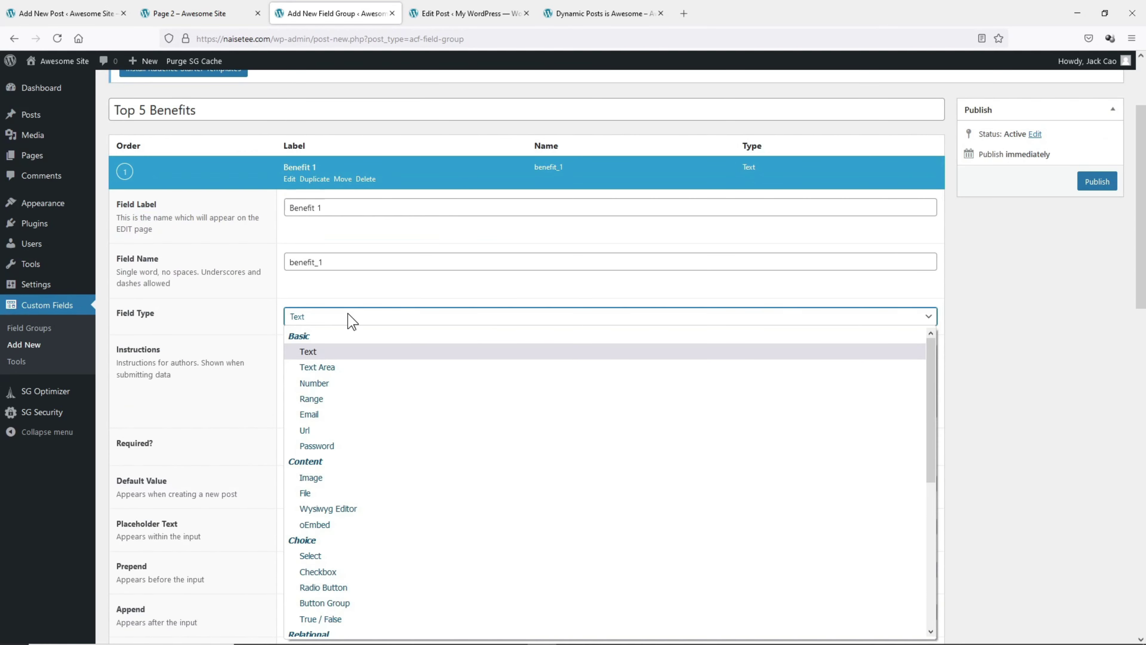
{"action": "left_click", "coordinate": [351, 355]}
{"action": "scroll", "coordinate": [343, 320], "scroll_direction": "down", "scroll_amount": 7}
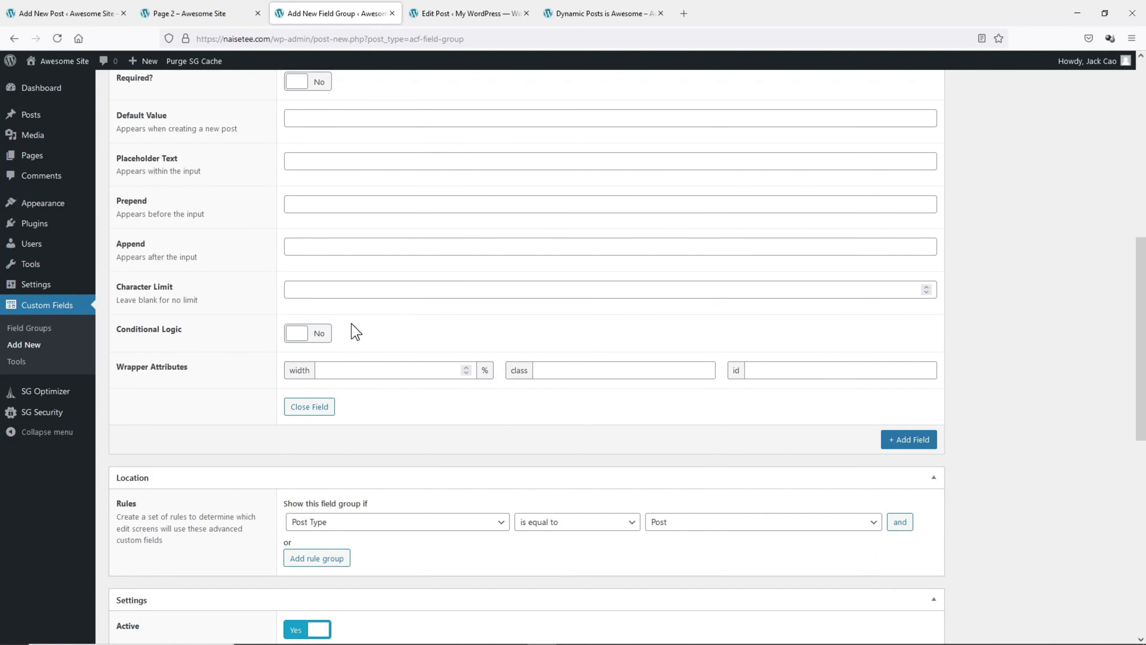
- Add a second field, copying the Benefit 1 label and pasting it to make 'Benefit 2'
{"action": "left_click", "coordinate": [925, 442]}
{"action": "scroll", "coordinate": [345, 184], "scroll_direction": "up", "scroll_amount": 8}
{"action": "triple_click", "coordinate": [312, 218]}
{"action": "key", "text": "ctrl+c"}
{"action": "scroll", "coordinate": [333, 294], "scroll_direction": "down", "scroll_amount": 12}
{"action": "left_click", "coordinate": [334, 295]}
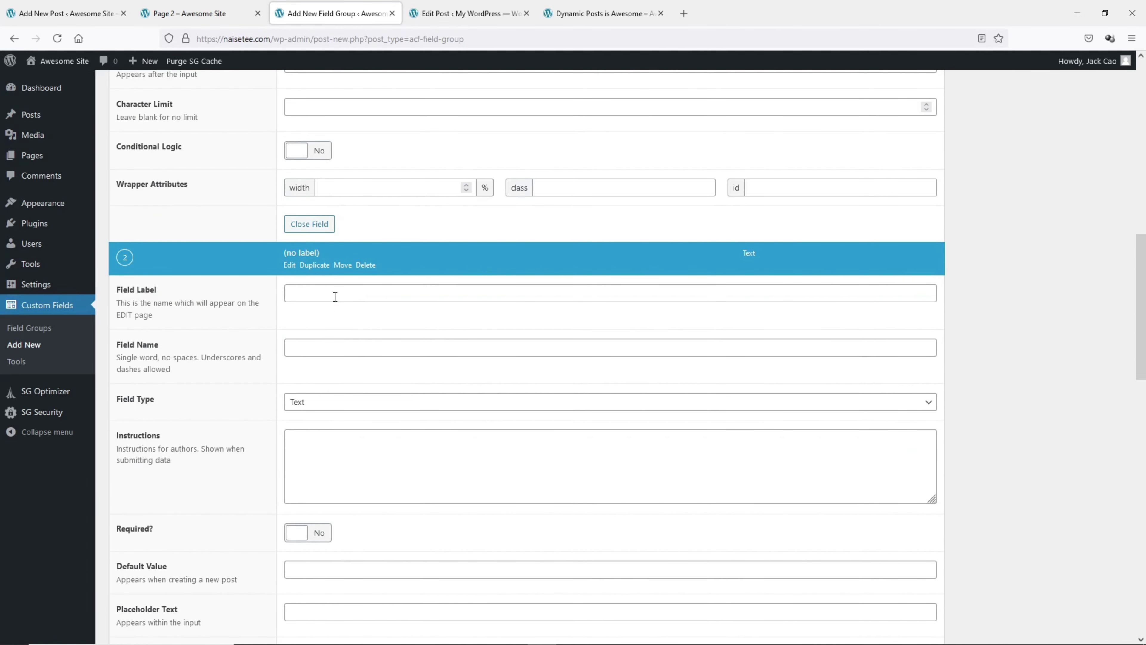
{"action": "key", "text": "ctrl+v"}
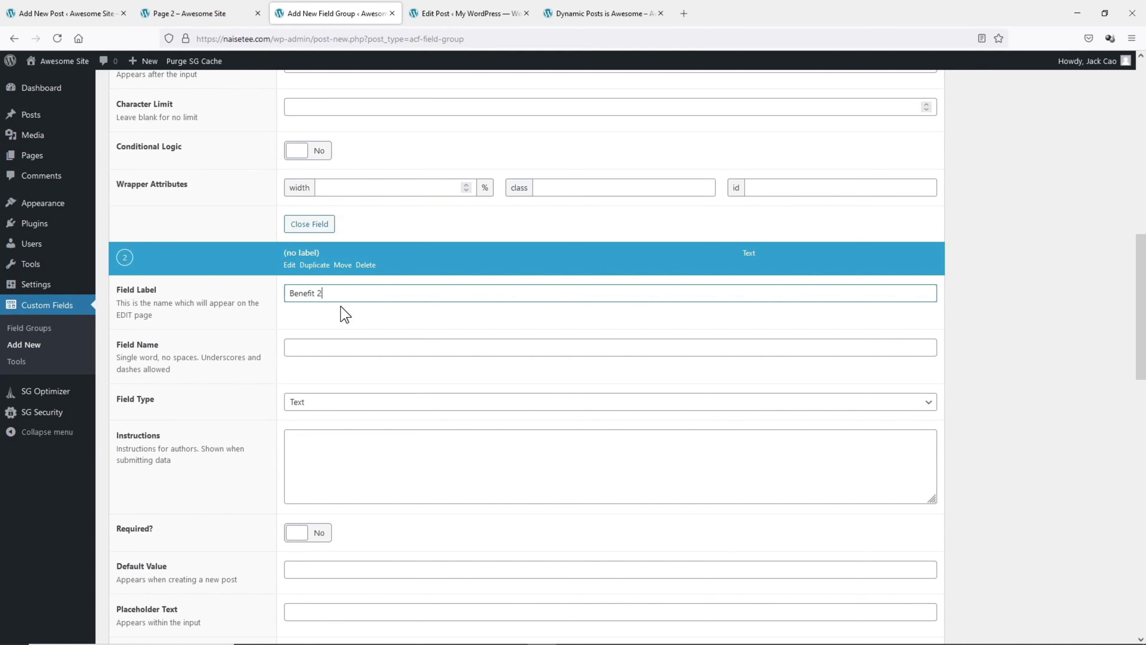
{"action": "left_click", "coordinate": [345, 315]}
{"action": "scroll", "coordinate": [355, 340], "scroll_direction": "down", "scroll_amount": 8}
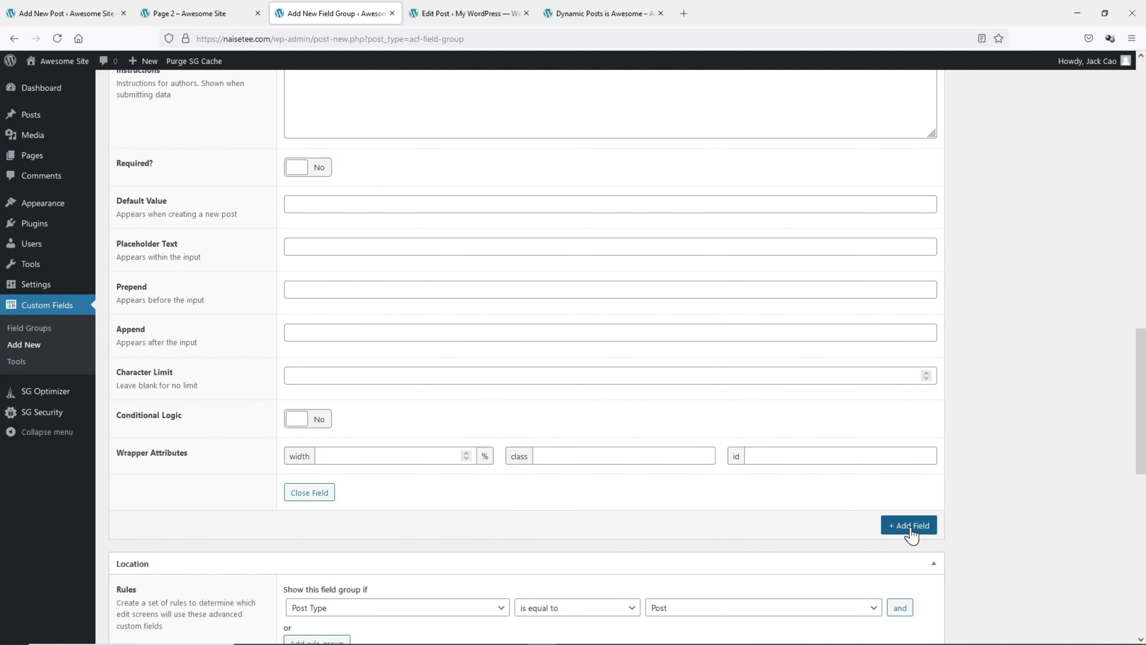
- Add the third and fourth benefit fields by pasting the copied label into each
{"action": "left_click", "coordinate": [906, 531]}
{"action": "scroll", "coordinate": [473, 448], "scroll_direction": "down", "scroll_amount": 4}
{"action": "left_click", "coordinate": [348, 386]}
{"action": "key", "text": "ctrl+v"}
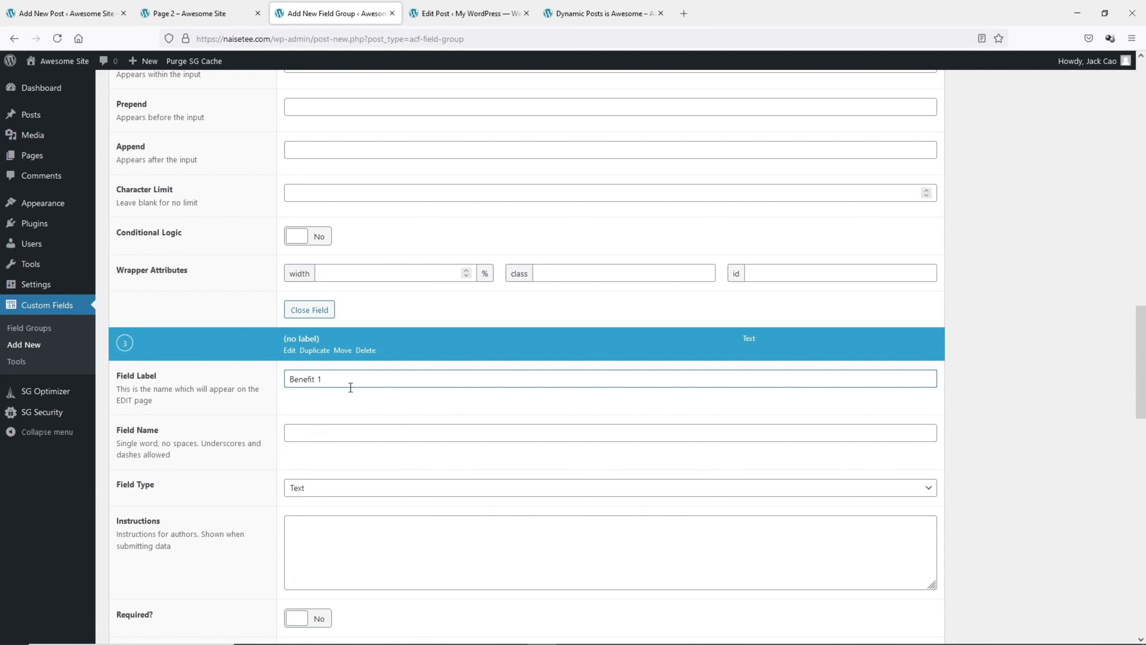
{"action": "scroll", "coordinate": [780, 479], "scroll_direction": "down", "scroll_amount": 5}
{"action": "scroll", "coordinate": [780, 479], "scroll_direction": "up", "scroll_amount": 3}
{"action": "scroll", "coordinate": [811, 389], "scroll_direction": "down", "scroll_amount": 6}
{"action": "left_click", "coordinate": [909, 574]}
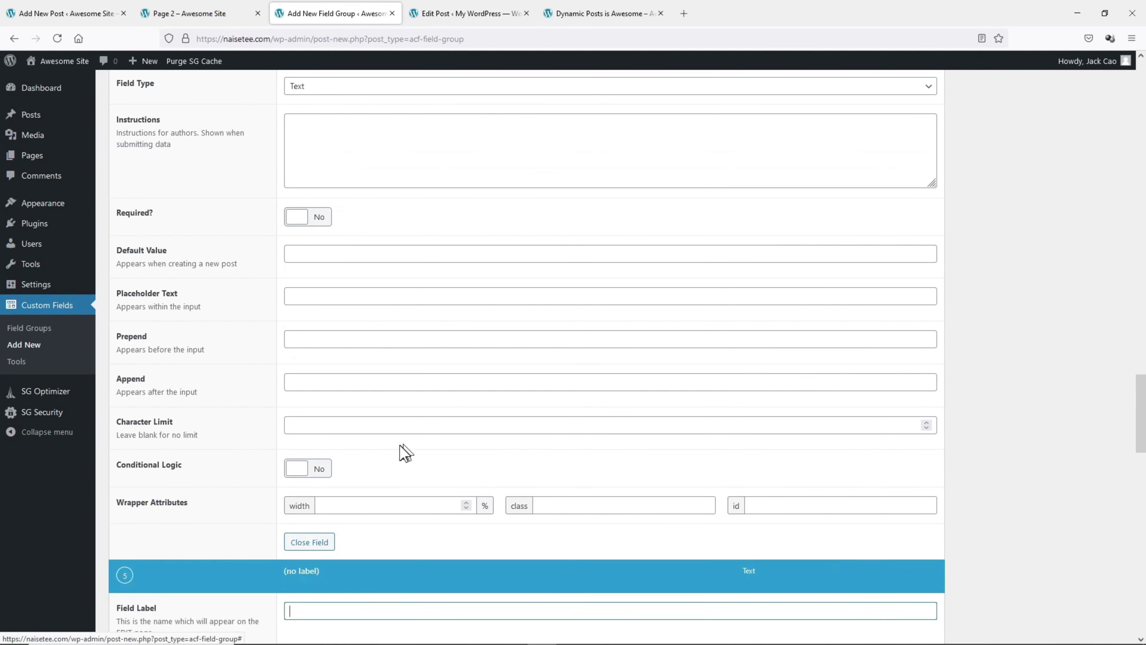
{"action": "scroll", "coordinate": [402, 453], "scroll_direction": "down", "scroll_amount": 6}
{"action": "left_click", "coordinate": [371, 304]}
{"action": "type", "text": "Benefit"}
- Publish the Top 5 Benefits field group and return to the live Page 2 tab
{"action": "scroll", "coordinate": [396, 338], "scroll_direction": "down", "scroll_amount": 8}
{"action": "scroll", "coordinate": [396, 328], "scroll_direction": "down", "scroll_amount": 10}
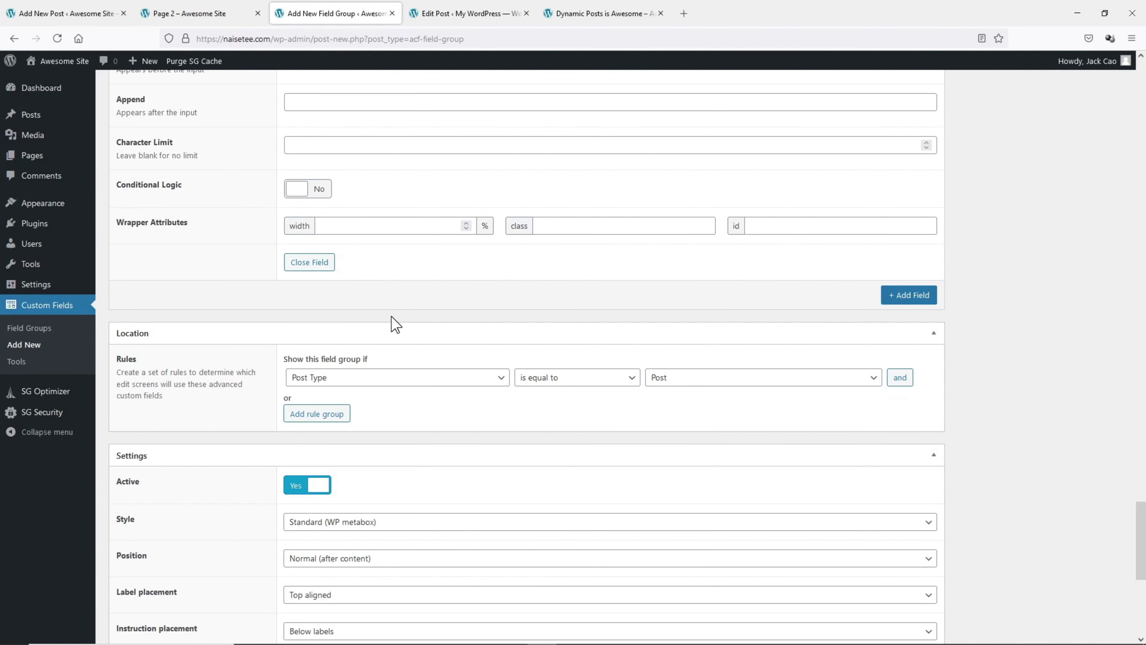
{"action": "scroll", "coordinate": [273, 436], "scroll_direction": "down", "scroll_amount": 2}
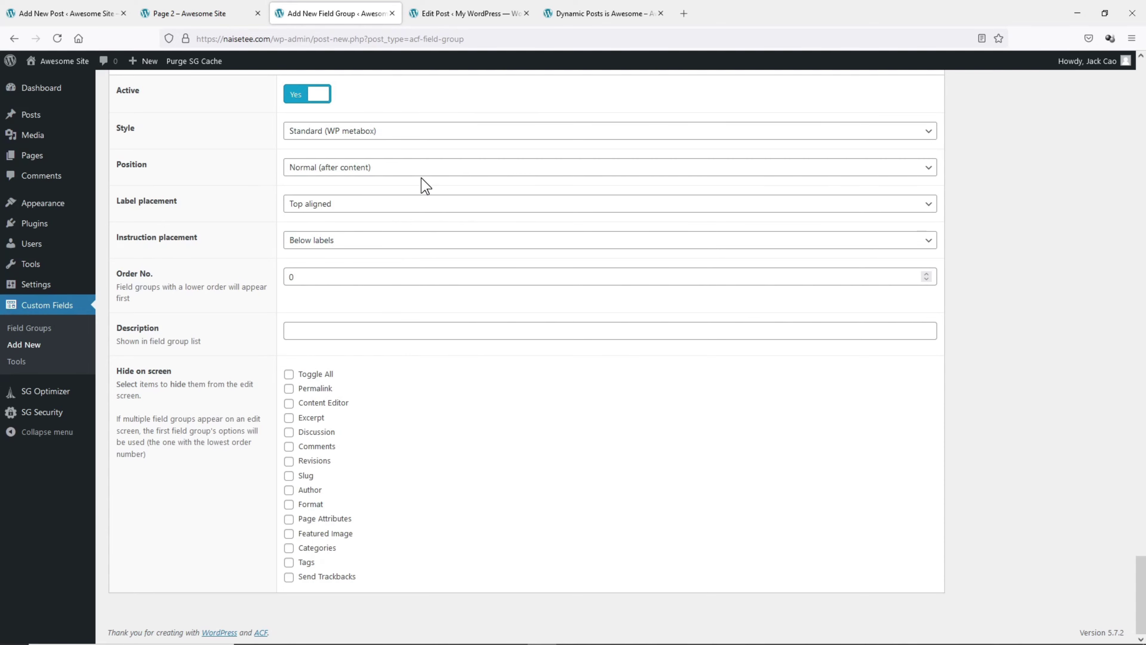
{"action": "scroll", "coordinate": [424, 185], "scroll_direction": "up", "scroll_amount": 20}
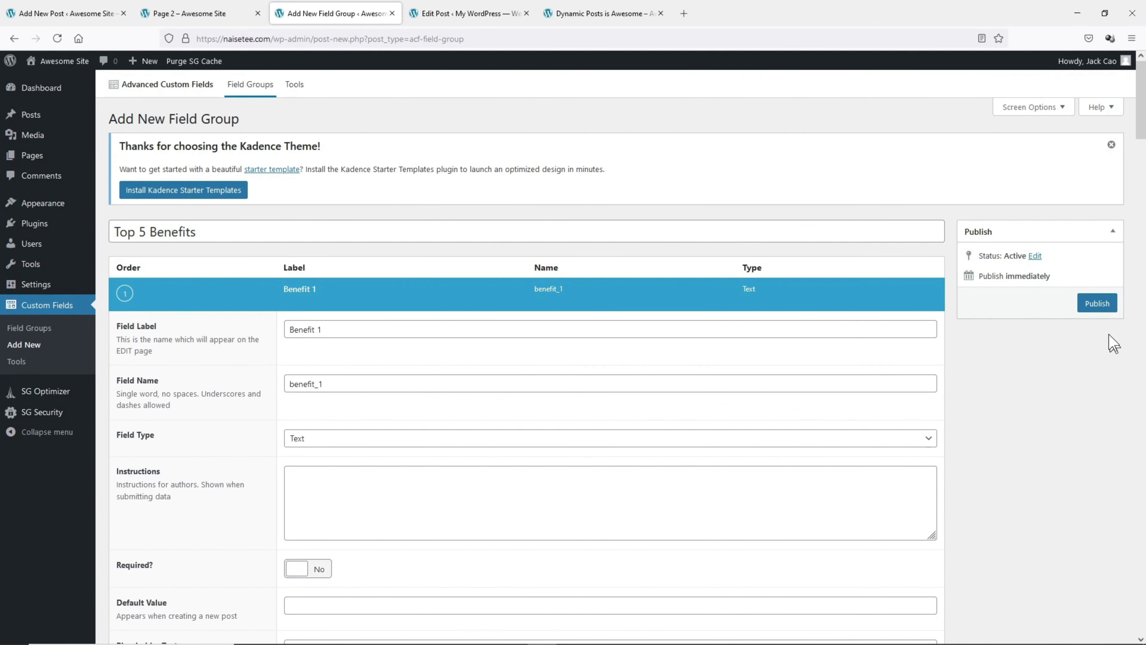
{"action": "left_click", "coordinate": [1097, 304]}
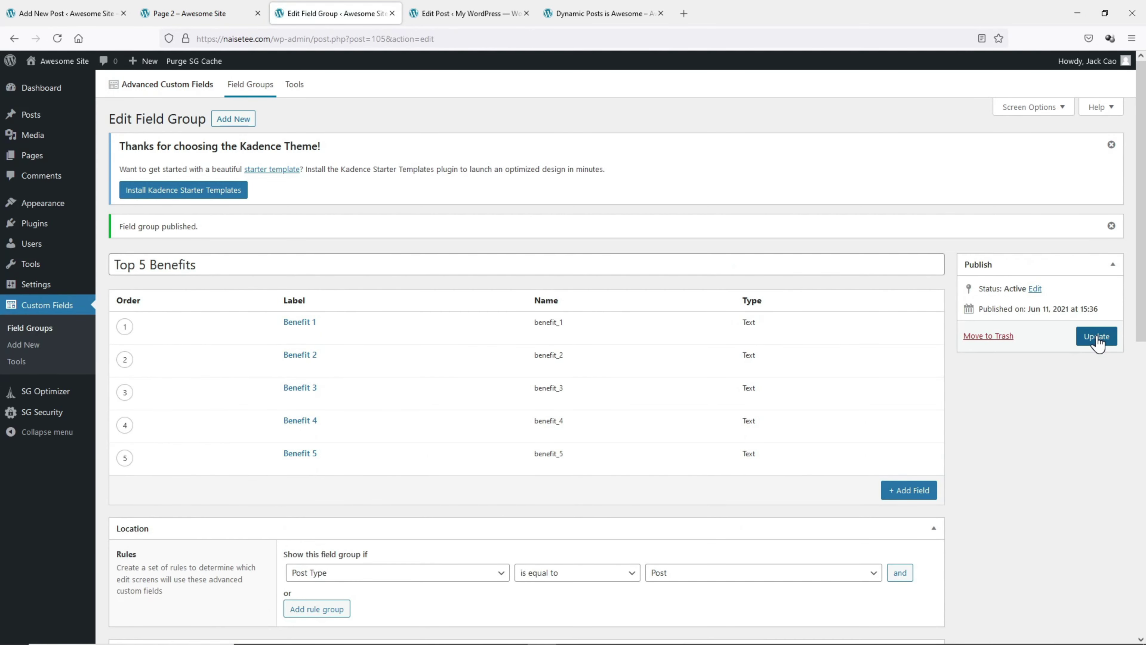
{"action": "left_click", "coordinate": [191, 11]}
- Open the Page 2 editor in a new tab from the page's edit link
{"action": "right_click", "coordinate": [255, 66]}
{"action": "left_click", "coordinate": [274, 75]}
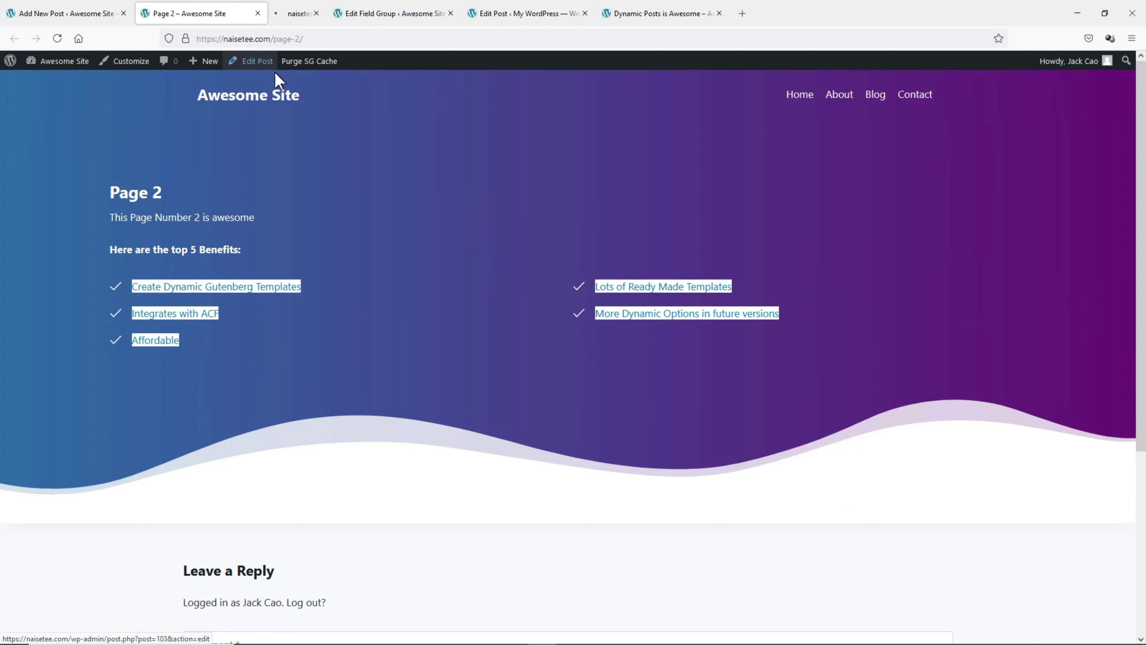
{"action": "left_click", "coordinate": [298, 13]}
{"action": "scroll", "coordinate": [265, 187], "scroll_direction": "down", "scroll_amount": 6}
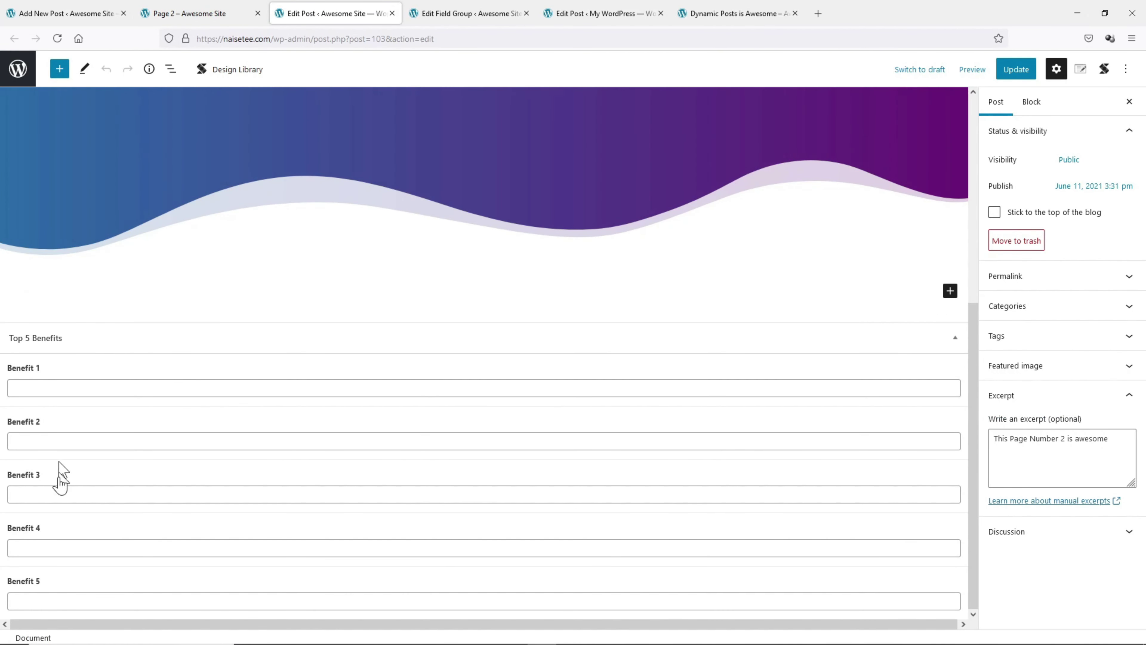
{"action": "scroll", "coordinate": [49, 396], "scroll_direction": "up", "scroll_amount": 5}
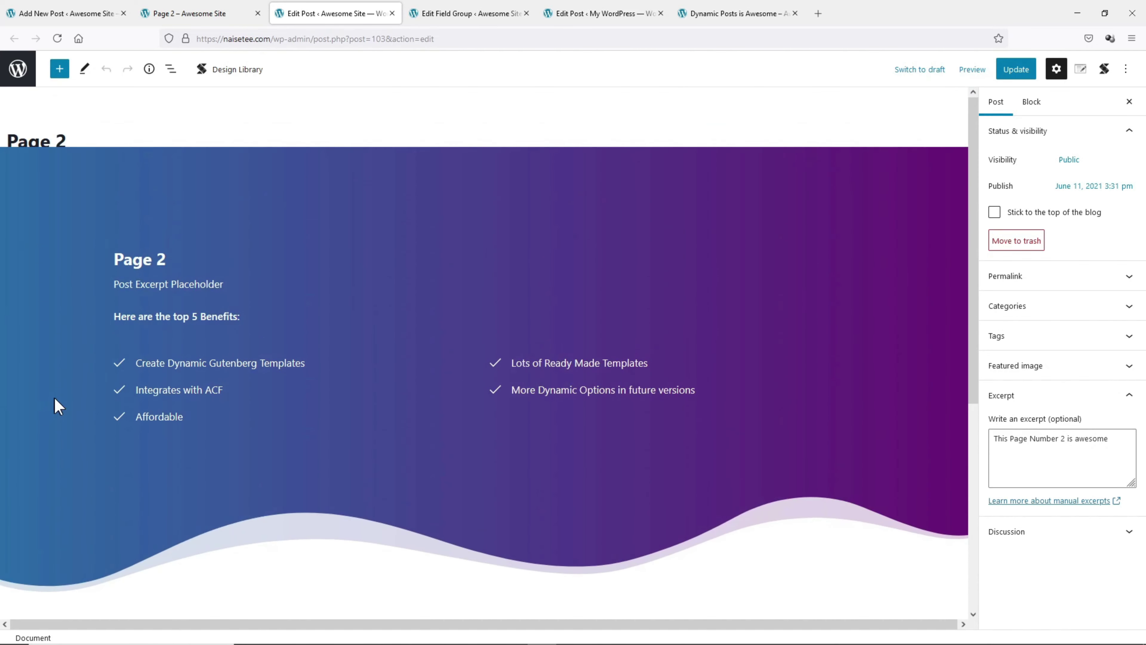
- Bind the first benefit, 'Create Dynamic Gutenberg Templates', to Top 5 Benefits - Benefit 1
{"action": "triple_click", "coordinate": [175, 365]}
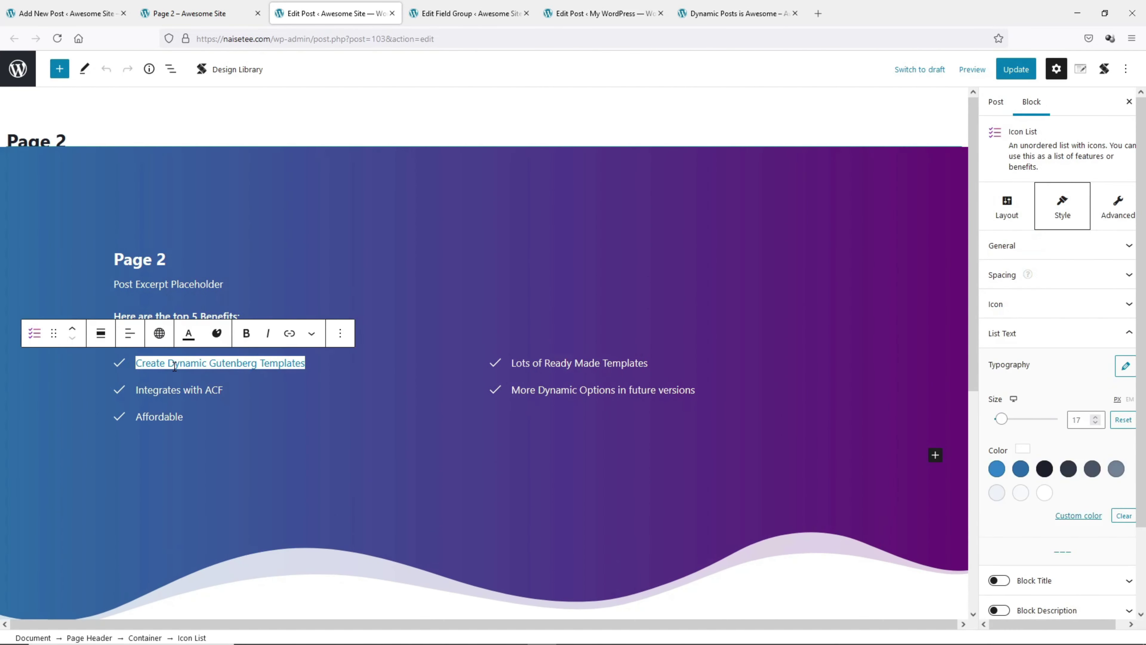
{"action": "scroll", "coordinate": [173, 370], "scroll_direction": "down", "scroll_amount": 8}
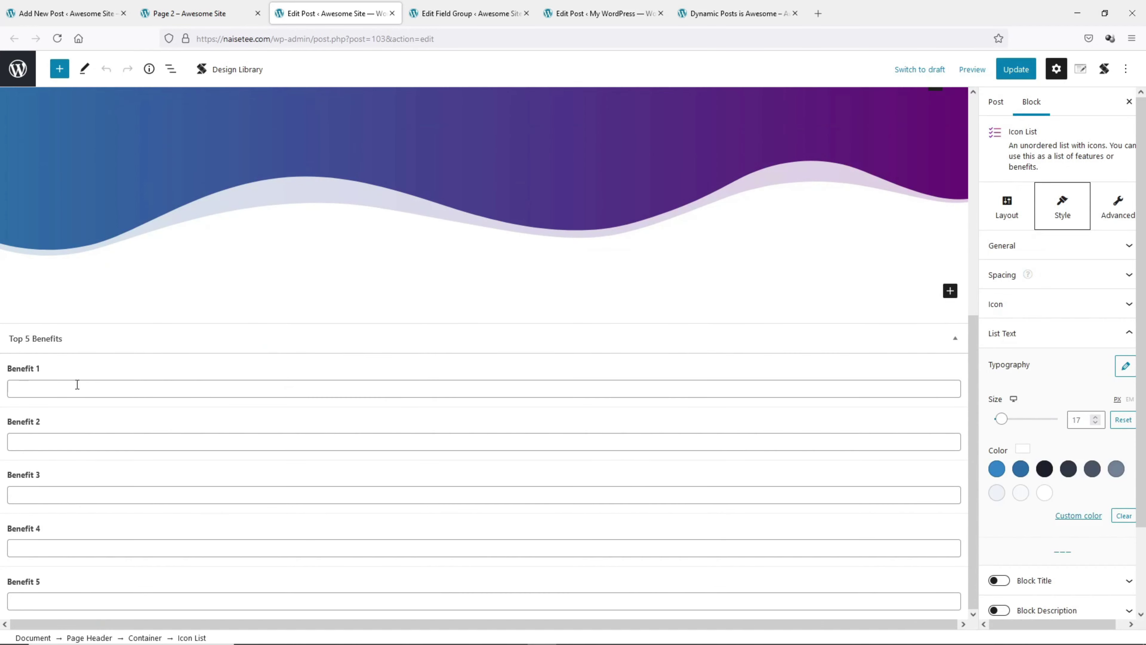
{"action": "left_click", "coordinate": [86, 582]}
{"action": "scroll", "coordinate": [90, 578], "scroll_direction": "up", "scroll_amount": 8}
{"action": "triple_click", "coordinate": [169, 358]}
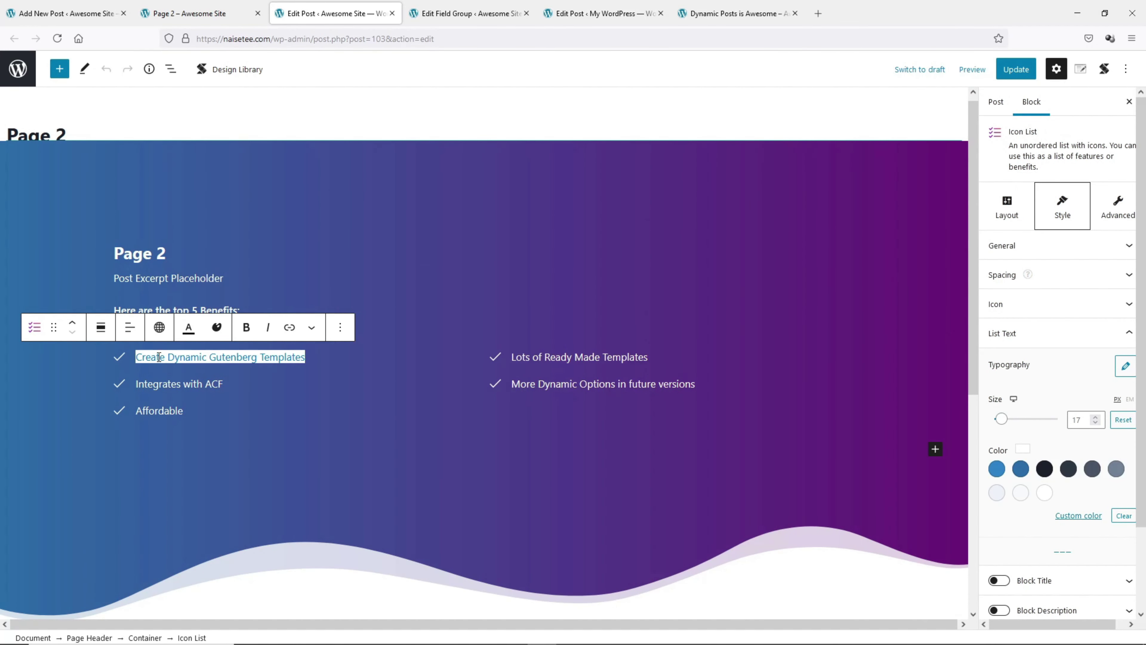
{"action": "left_click", "coordinate": [159, 327]}
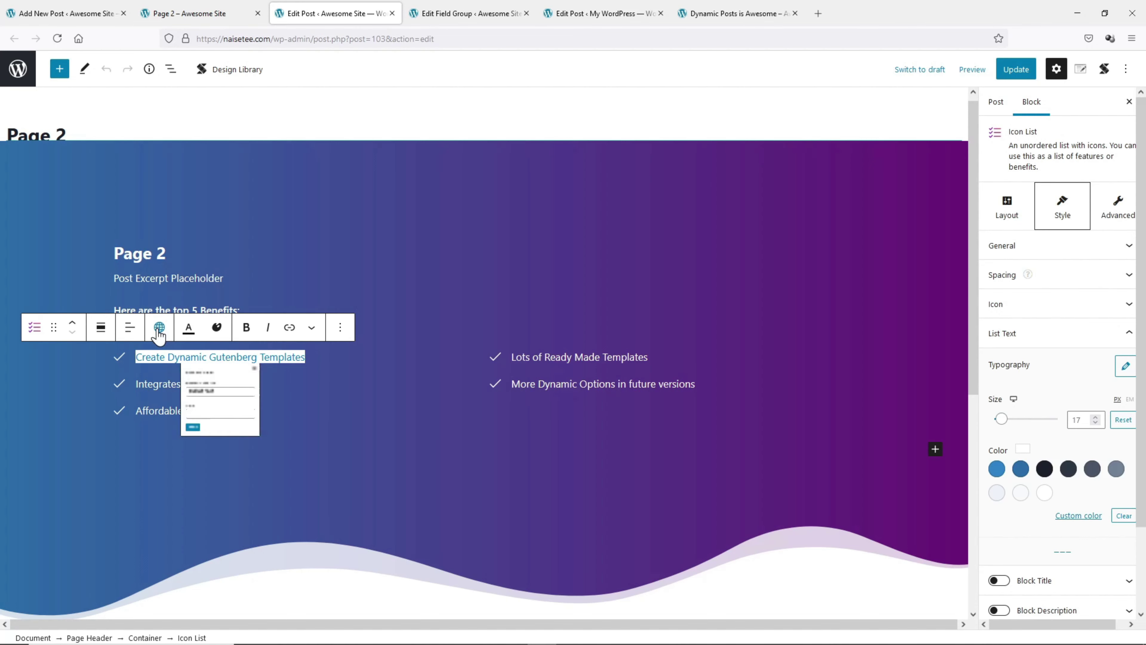
{"action": "left_click", "coordinate": [230, 465]}
{"action": "scroll", "coordinate": [246, 524], "scroll_direction": "down", "scroll_amount": 6}
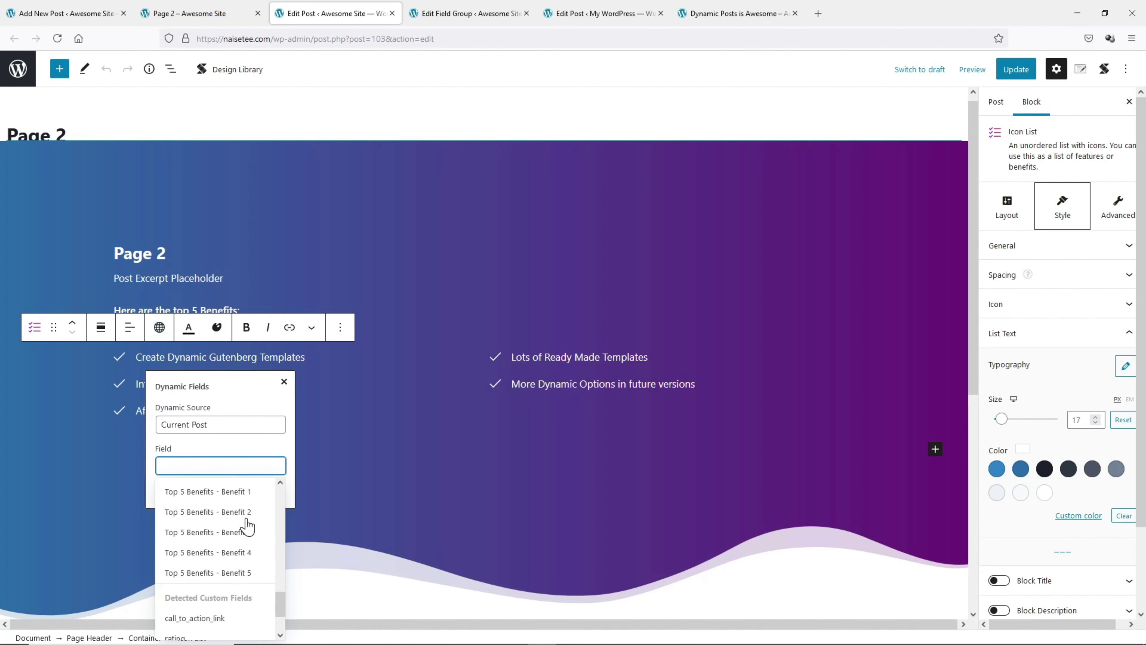
{"action": "scroll", "coordinate": [248, 528], "scroll_direction": "up", "scroll_amount": 2}
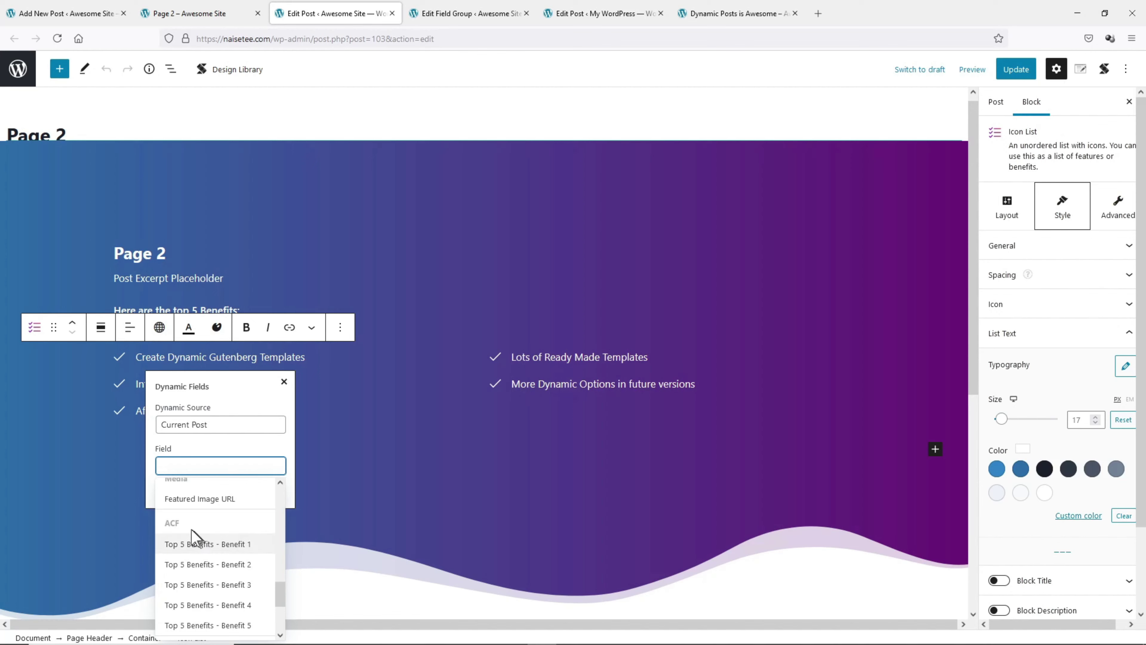
{"action": "left_click", "coordinate": [228, 546]}
{"action": "left_click", "coordinate": [171, 492]}
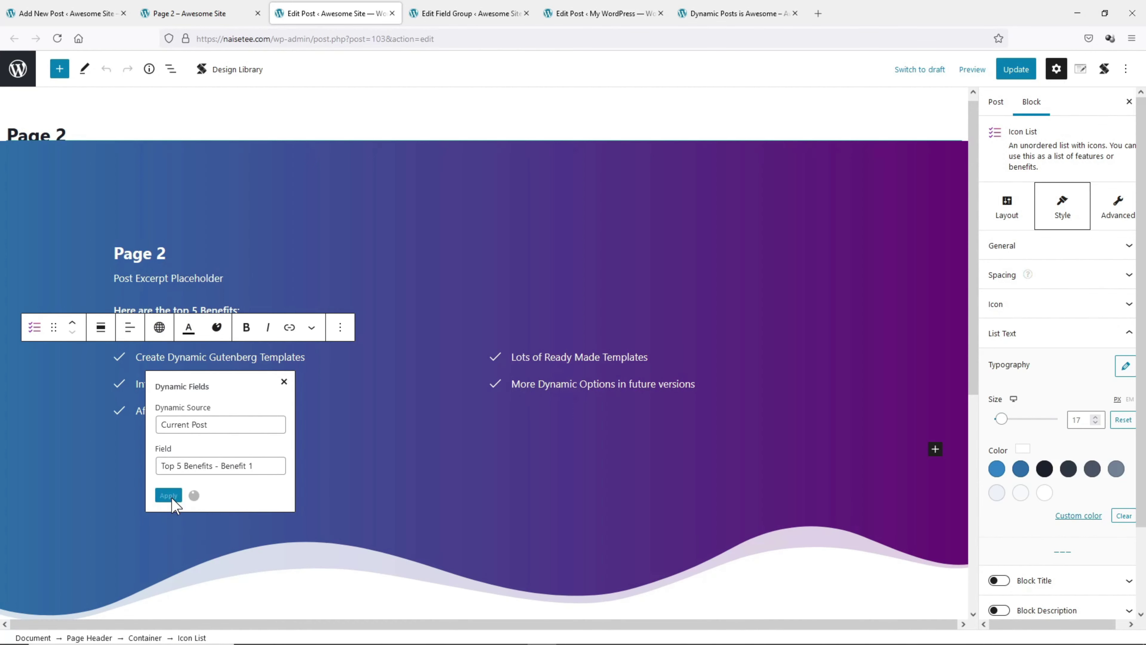
- Start typing the Benefit 1 field value 'This'
{"action": "scroll", "coordinate": [173, 501], "scroll_direction": "down", "scroll_amount": 8}
{"action": "left_click", "coordinate": [144, 387]}
{"action": "type", "text": "This is awesome"}
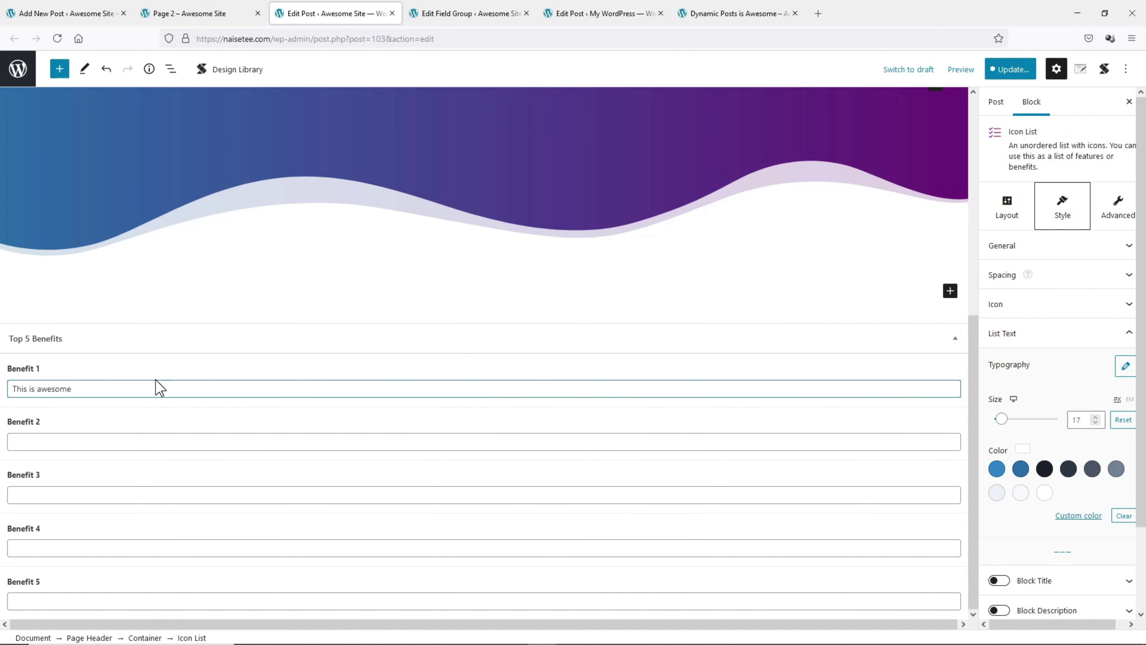
{"action": "scroll", "coordinate": [184, 294], "scroll_direction": "up", "scroll_amount": 5}
- Bind the 'Integrates with ACF' benefit to the Top 5 Benefits - Benefit 2 field
{"action": "triple_click", "coordinate": [194, 261]}
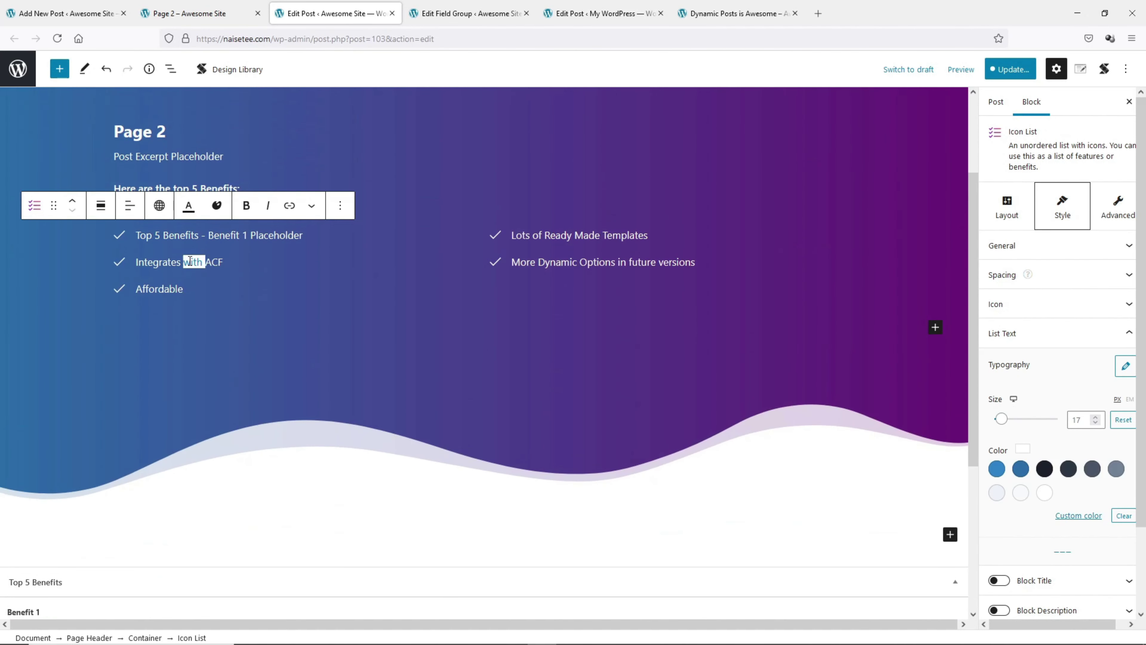
{"action": "left_click", "coordinate": [164, 212]}
{"action": "left_click", "coordinate": [161, 371]}
{"action": "scroll", "coordinate": [176, 481], "scroll_direction": "down", "scroll_amount": 10}
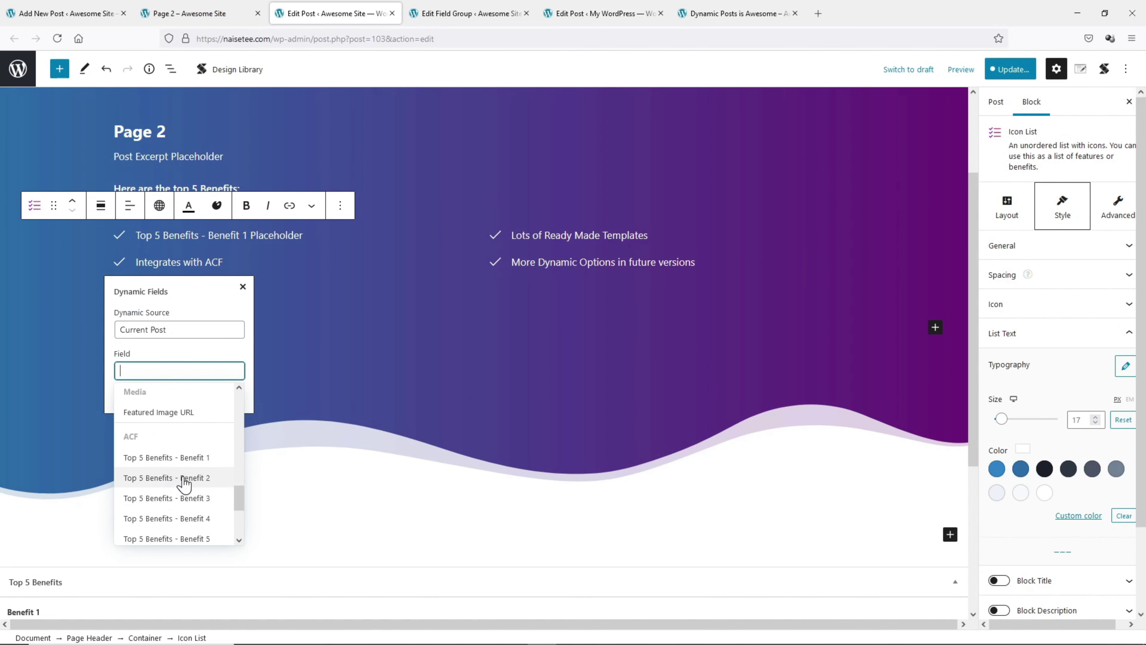
{"action": "left_click", "coordinate": [184, 477]}
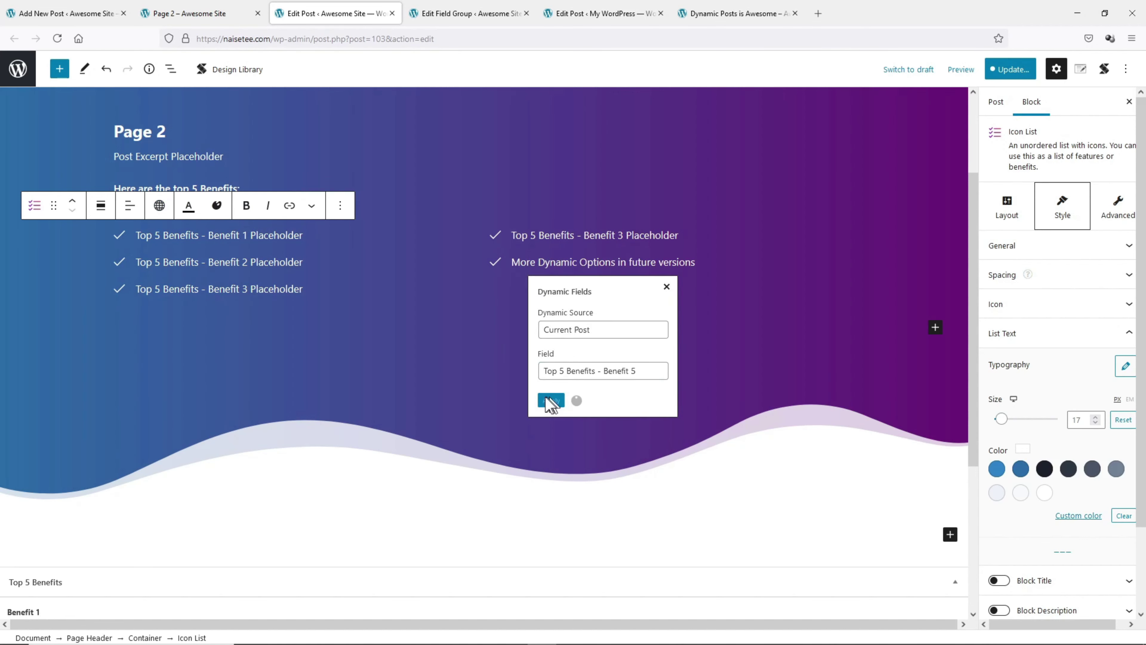
{"action": "left_click", "coordinate": [550, 401]}
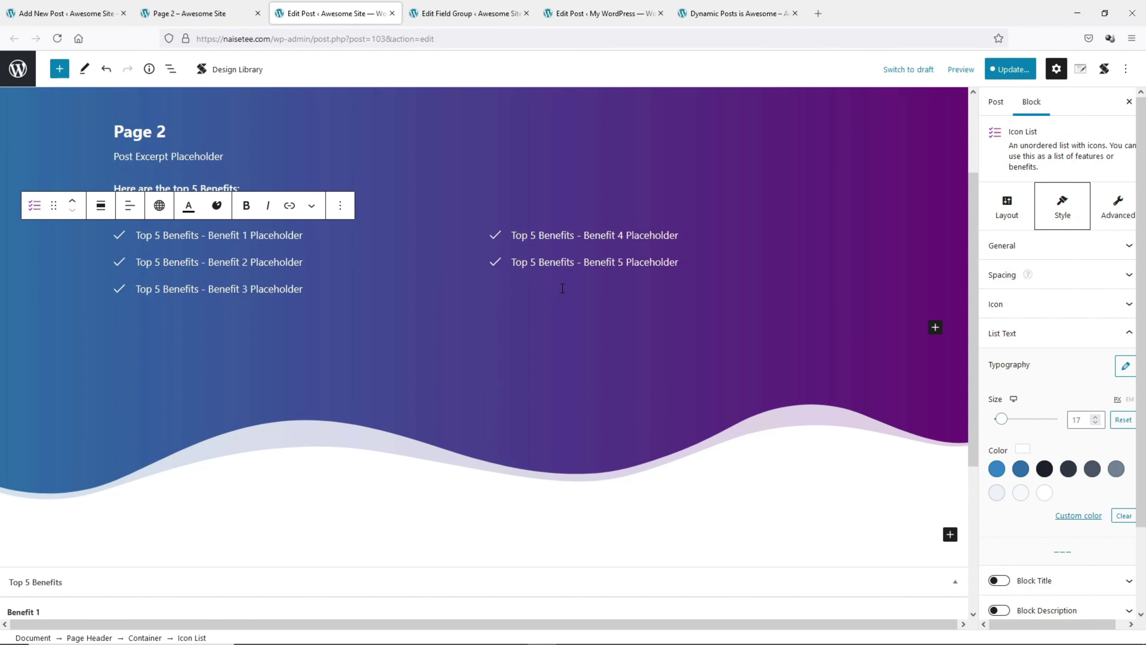
{"action": "scroll", "coordinate": [408, 400], "scroll_direction": "down", "scroll_amount": 5}
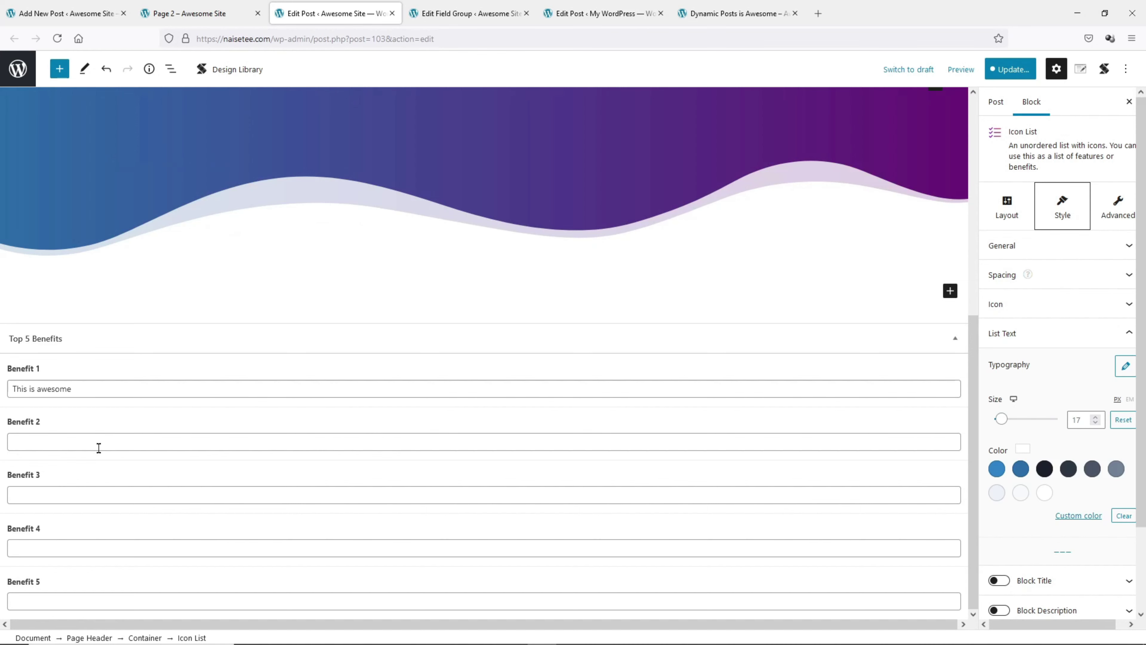
- Fill Benefits 2 to 5 with 'This is awesome 2' through 'This is awesome 5'
{"action": "left_click", "coordinate": [49, 441]}
{"action": "type", "text": "This is awesome 2"}
{"action": "left_click", "coordinate": [87, 495]}
{"action": "type", "text": "This is awesome 3"}
{"action": "left_click", "coordinate": [135, 548]}
{"action": "type", "text": "This is awesome 4"}
{"action": "left_click", "coordinate": [161, 601]}
{"action": "type", "text": "This is awesome 5"}
- Update the post, then reload the live Page 2 to check the five new benefits
{"action": "left_click", "coordinate": [1010, 69]}
{"action": "left_click", "coordinate": [1059, 68]}
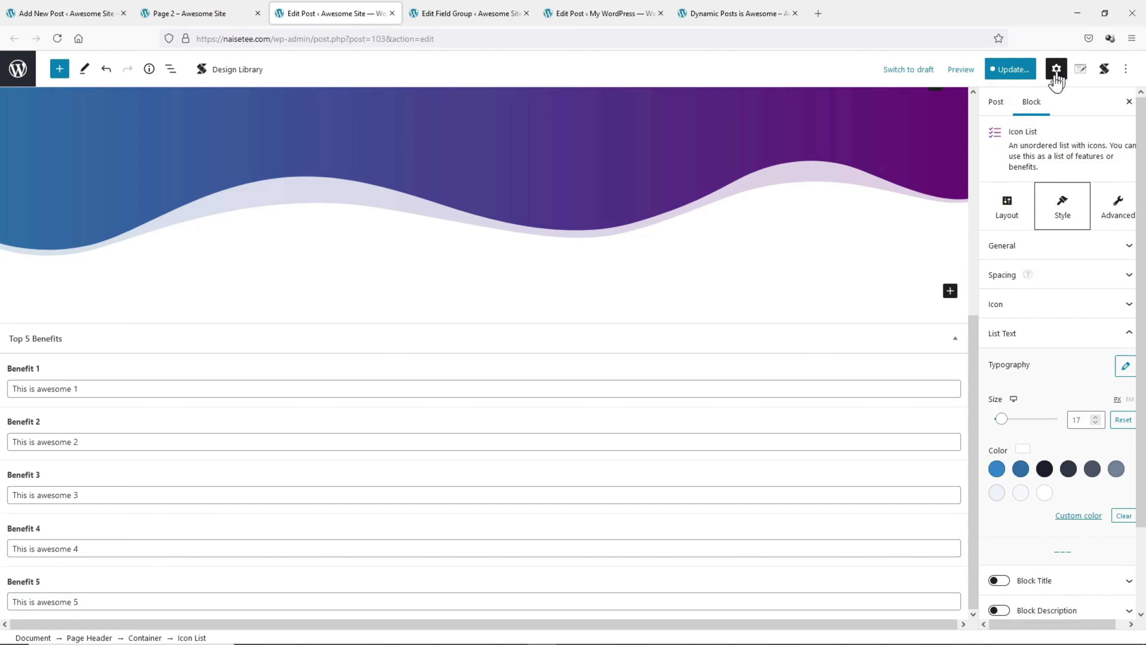
{"action": "left_click", "coordinate": [212, 13]}
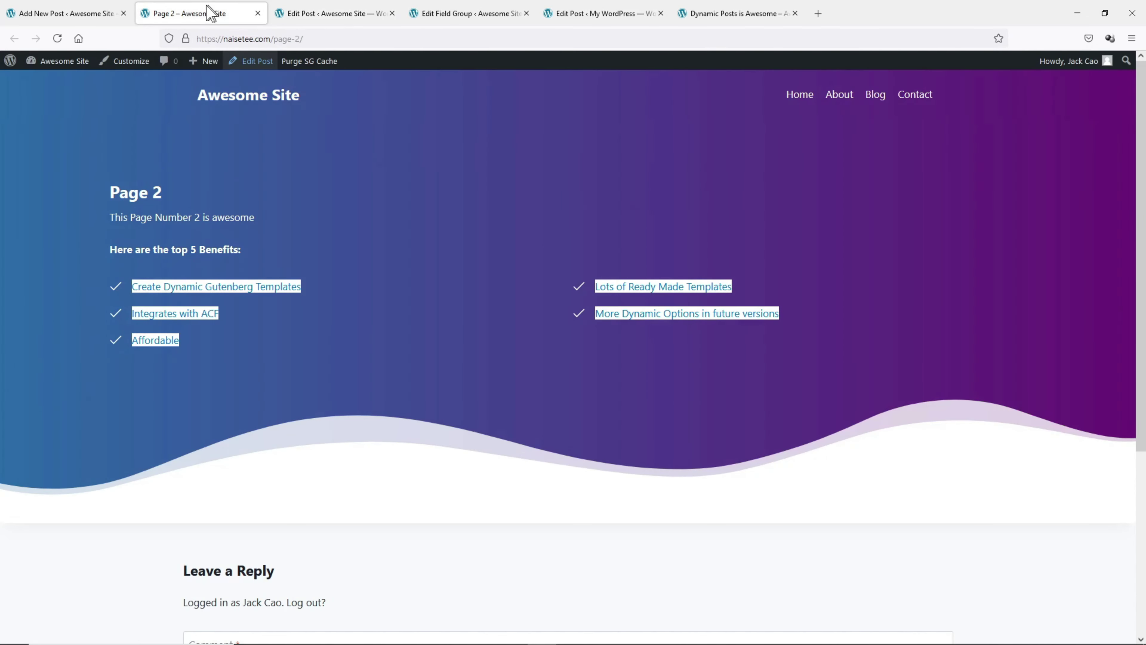
{"action": "left_click", "coordinate": [57, 38]}
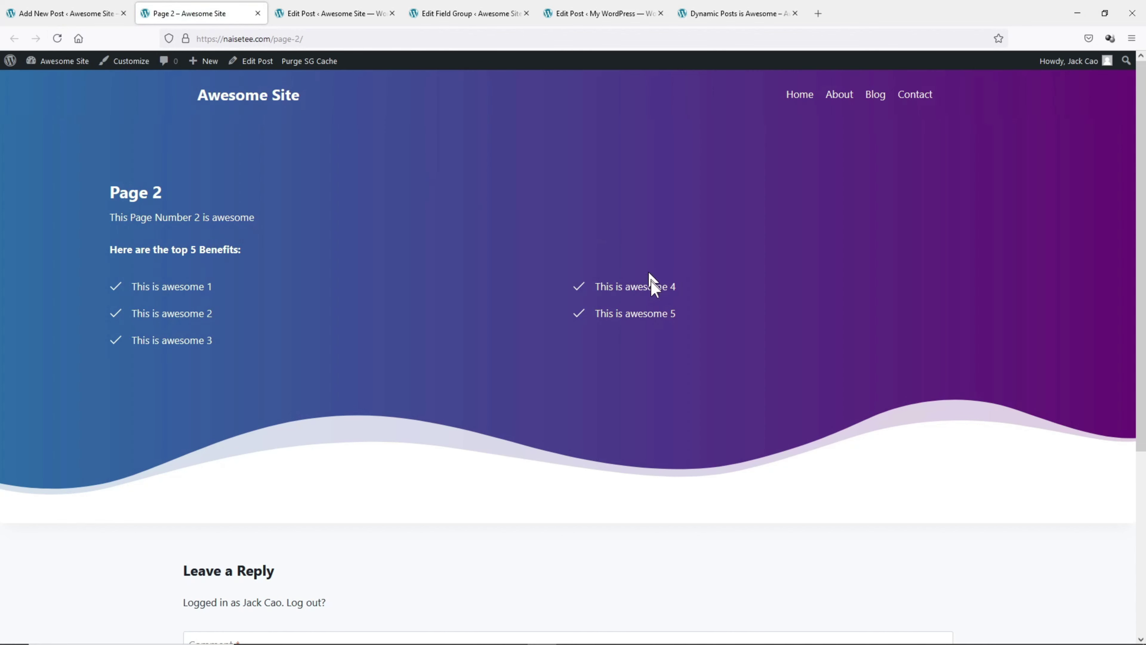
{"action": "left_click_drag", "start_coordinate": [643, 316], "coordinate": [118, 251]}
{"action": "left_click", "coordinate": [162, 287]}
{"action": "left_click", "coordinate": [731, 19]}
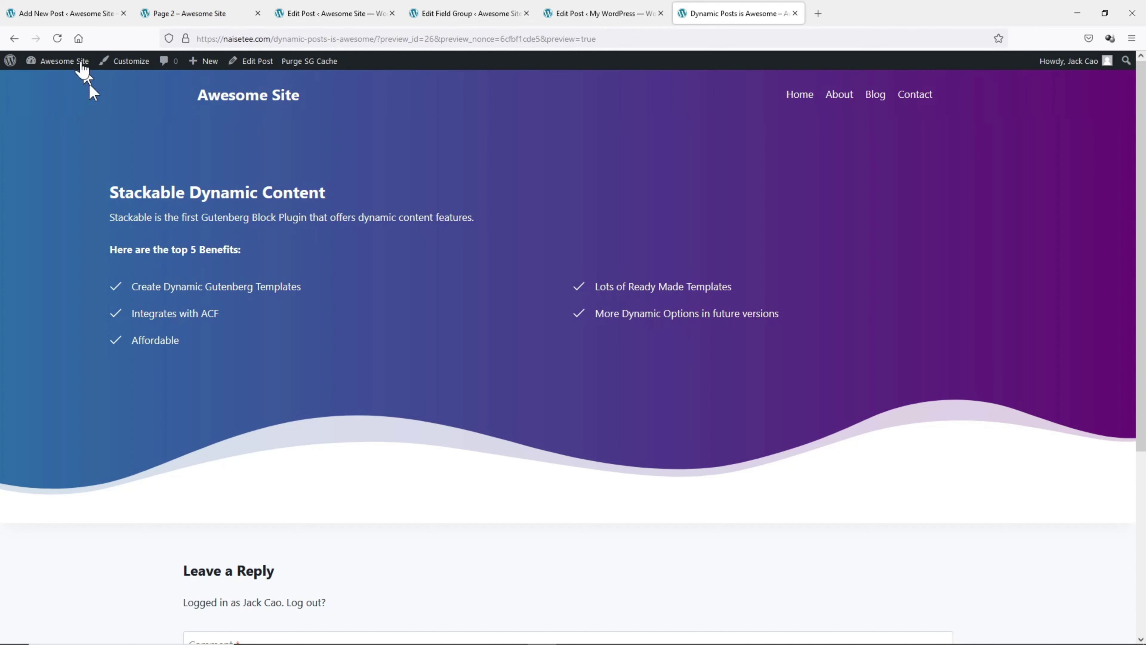
- Enter the benefits Create Dynamic Gutenberg Templates, Integrates with ACF, Affordable, Lots of Ready Made Templates, More Dynamic Options in future Versions
{"action": "left_click", "coordinate": [57, 38]}
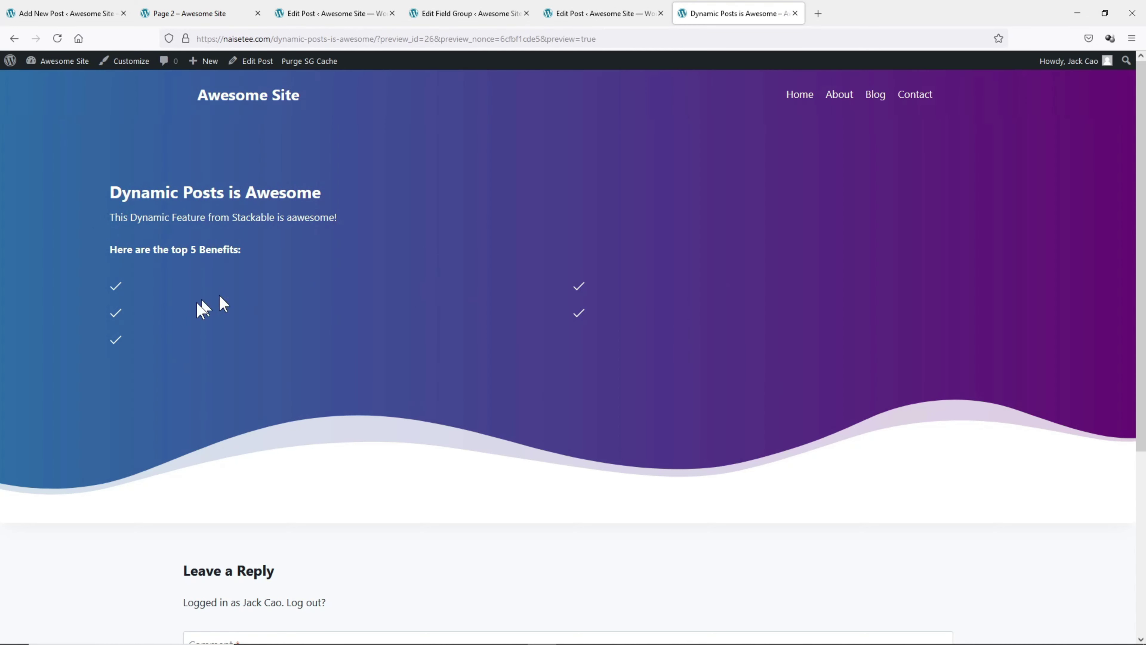
{"action": "left_click", "coordinate": [622, 14]}
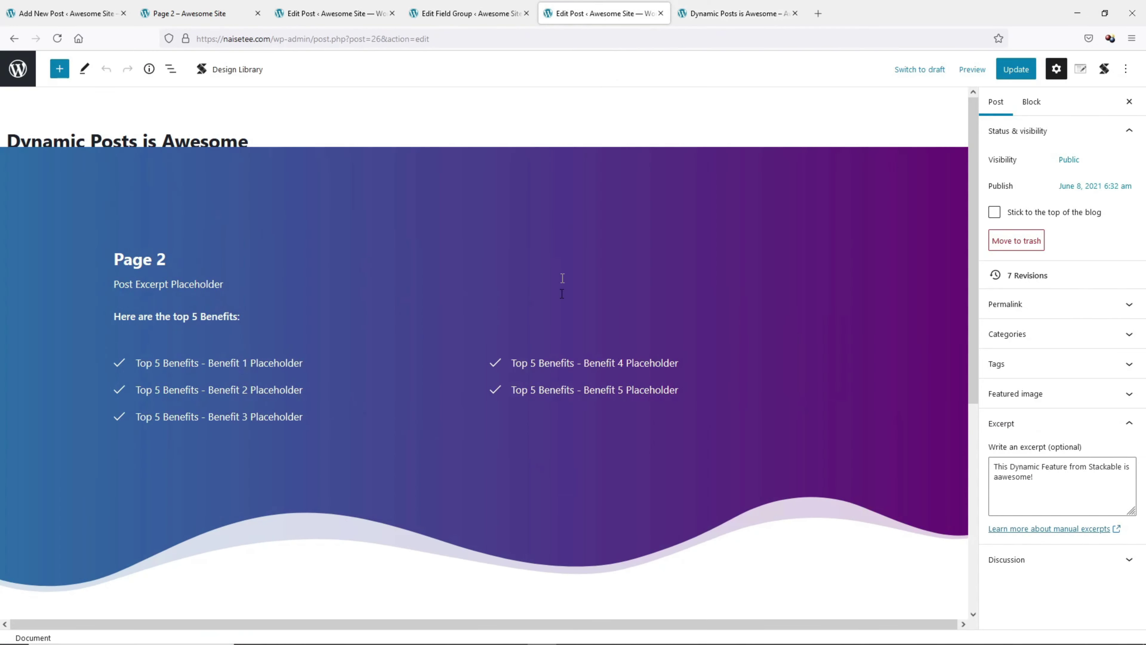
{"action": "scroll", "coordinate": [497, 221], "scroll_direction": "down", "scroll_amount": 6}
{"action": "scroll", "coordinate": [497, 221], "scroll_direction": "down", "scroll_amount": 1}
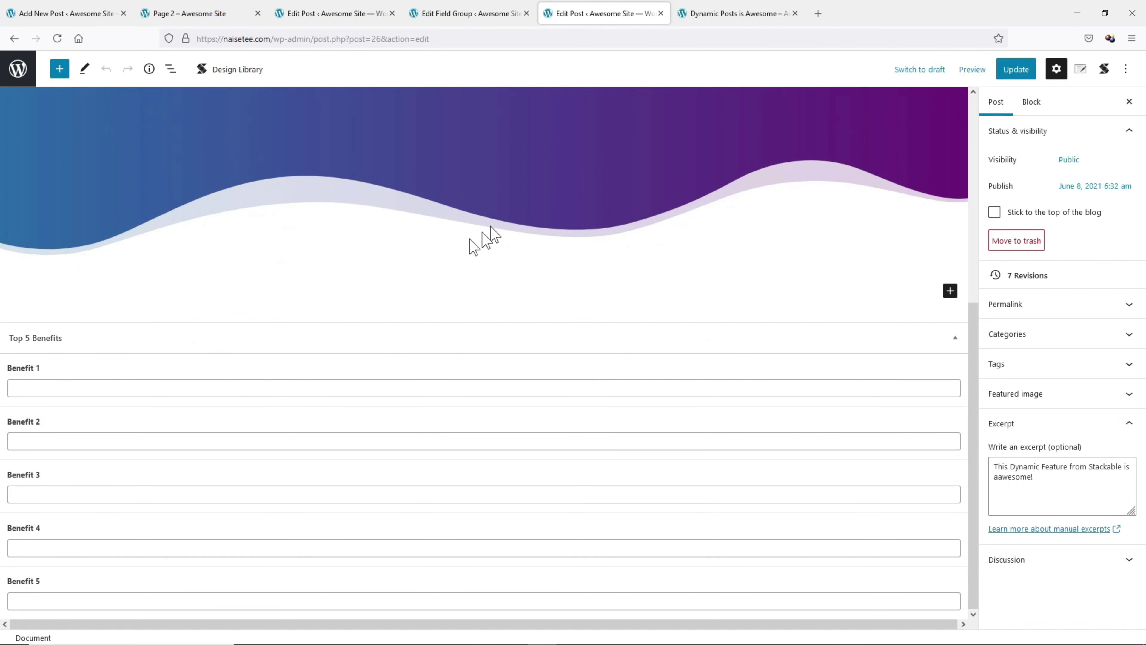
{"action": "left_click", "coordinate": [269, 389]}
{"action": "type", "text": "Create Dynamic Gutenberg Templates"}
{"action": "key", "text": "Tab"}
{"action": "type", "text": "Integrates with ACF"}
{"action": "key", "text": "Tab"}
{"action": "type", "text": "Affordable"}
{"action": "key", "text": "Tab"}
{"action": "type", "text": "Lots of Ready Made Templates"}
{"action": "key", "text": "Tab"}
{"action": "type", "text": "More Dynamic Options in future Versions"}
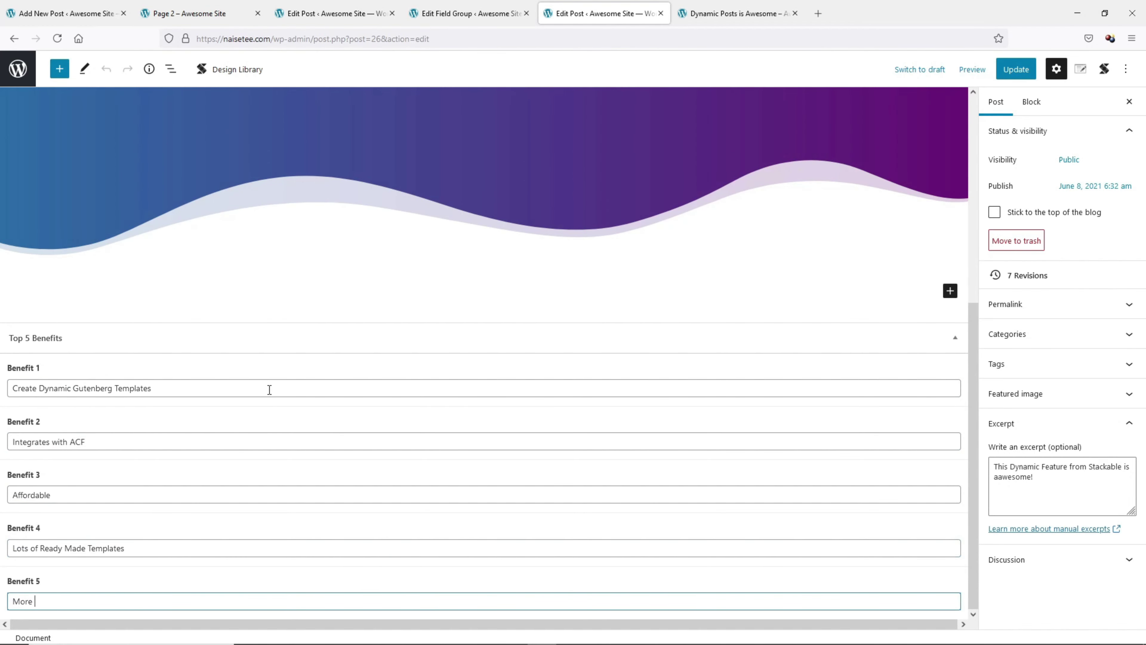
- Update the post and reload its preview to show the benefits
{"action": "left_click", "coordinate": [1016, 69]}
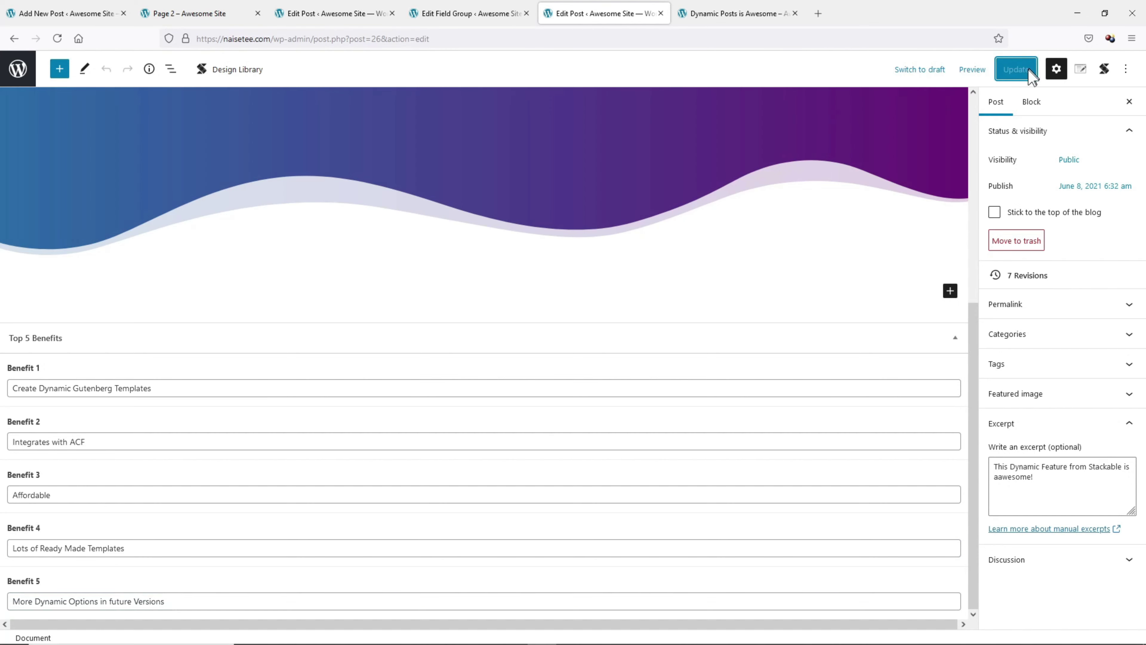
{"action": "left_click", "coordinate": [727, 15]}
{"action": "left_click", "coordinate": [57, 38]}
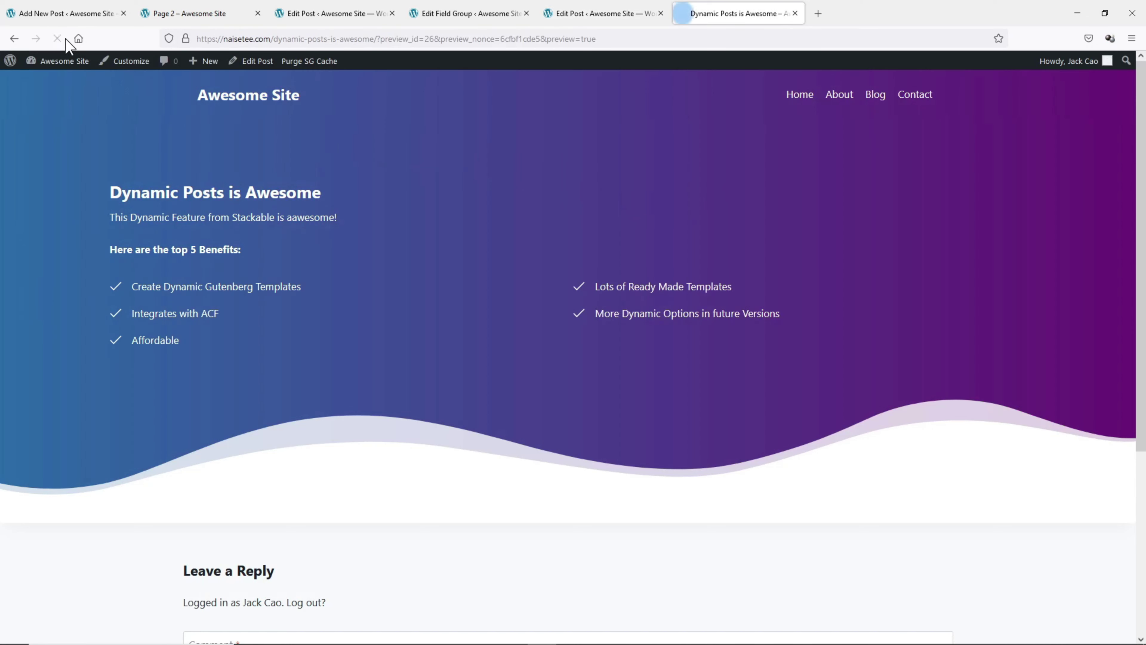
{"action": "left_click_drag", "start_coordinate": [128, 288], "coordinate": [604, 325]}
- From the dashboard, start a new post titled 'Stackable Review'
{"action": "left_click", "coordinate": [678, 332]}
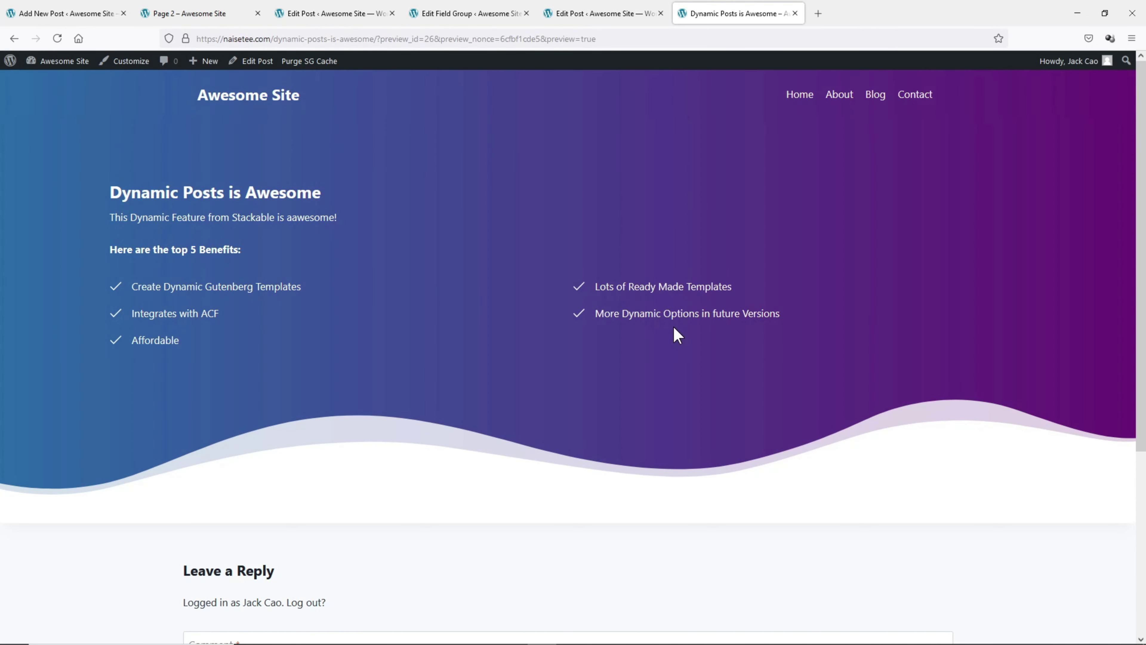
{"action": "left_click", "coordinate": [46, 87], "text": "ctrl"}
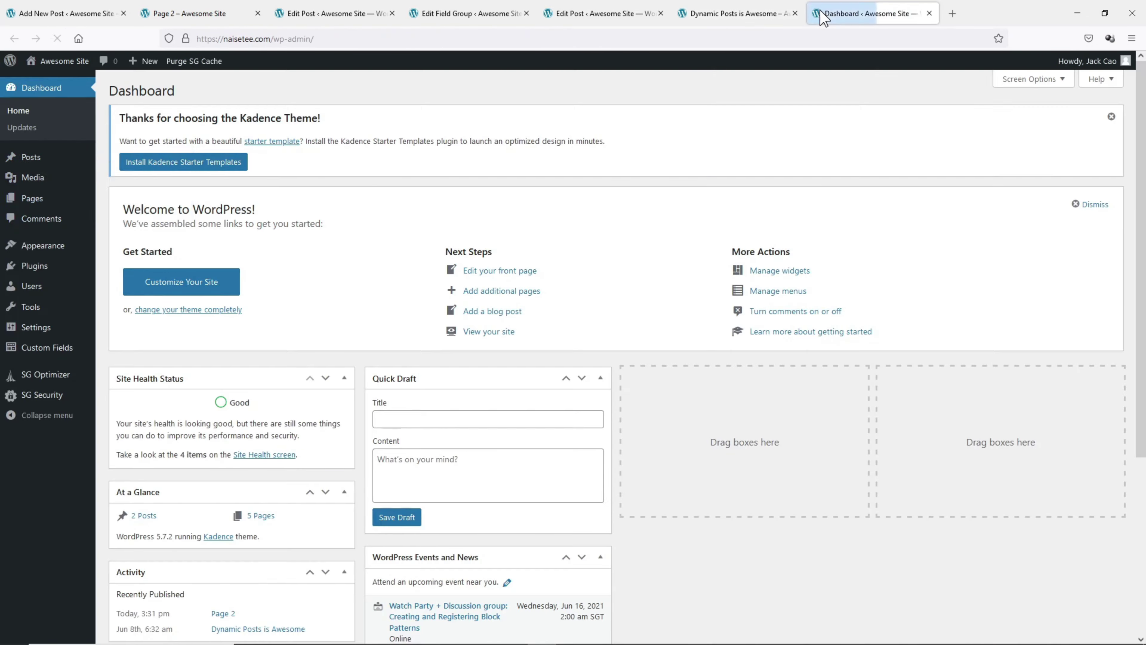
{"action": "left_click", "coordinate": [136, 177]}
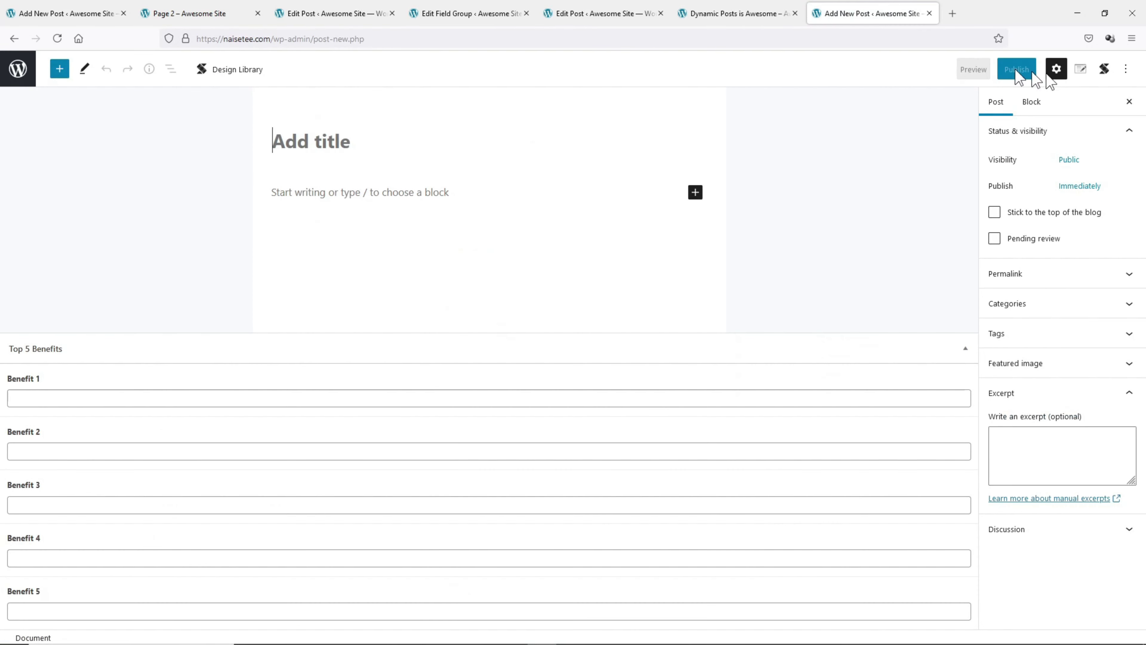
{"action": "left_click", "coordinate": [1080, 68]}
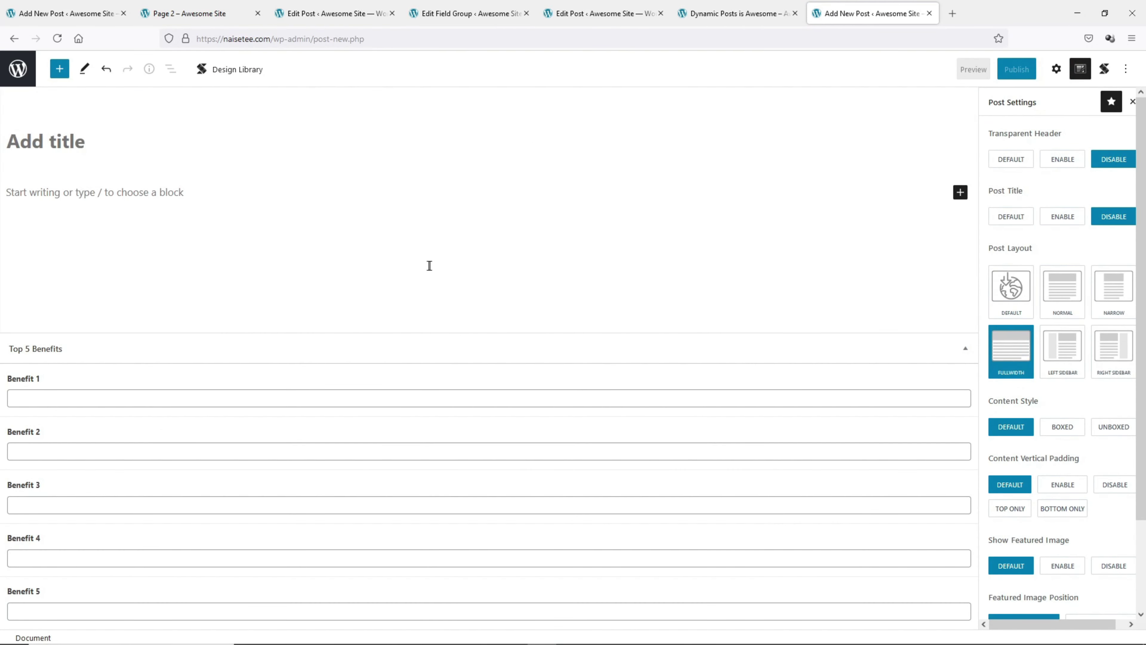
{"action": "left_click", "coordinate": [143, 140]}
{"action": "type", "text": "Stackable Review"}
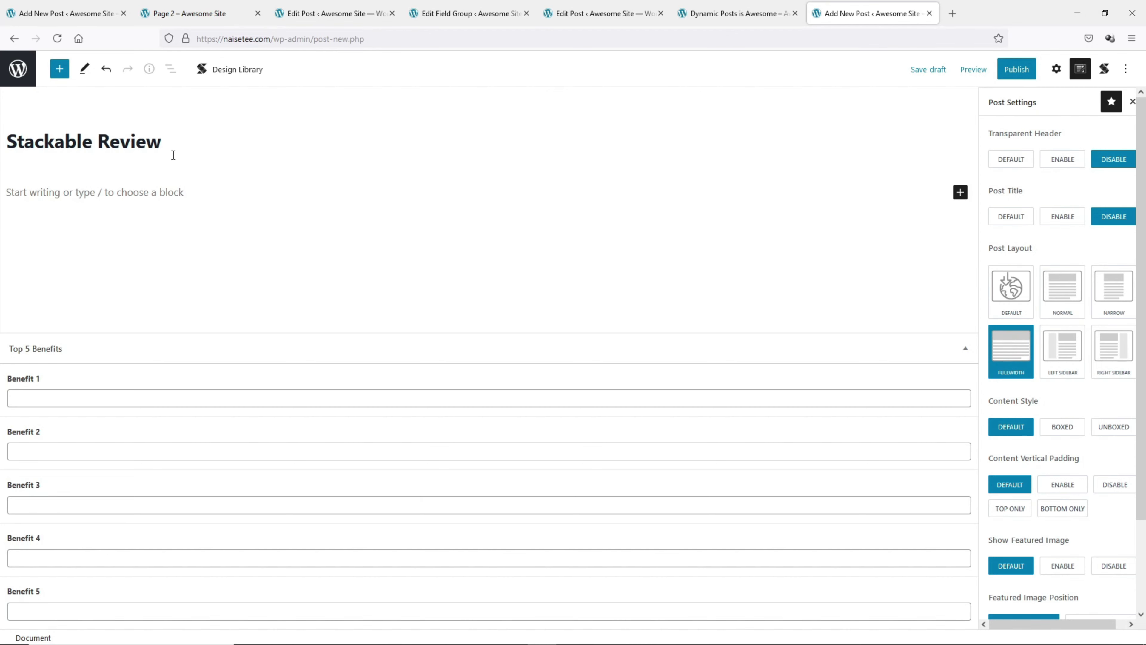
- Fill the benefits: 300+ Professional Gutenberg Templates, Fast Loading, Lots of block options, First in Dynamic Content, Totally Worth it
{"action": "left_click", "coordinate": [82, 398]}
{"action": "type", "text": "300+ Professional Gutenberg Templates"}
{"action": "key", "text": "Tab"}
{"action": "type", "text": "Fast Loading"}
{"action": "key", "text": "Tab"}
{"action": "type", "text": "Lots of block options"}
{"action": "key", "text": "Tab"}
{"action": "type", "text": "First in Dynamic ContentTotally Worth it"}
- Write the excerpt about a top Gutenberg plugin with over 300+ design templates
{"action": "left_click", "coordinate": [1056, 69]}
{"action": "left_click", "coordinate": [1006, 472]}
{"action": "type", "text": "One of the top Gutenberg Block Editor Plugins with over 300+ amazing design templates!"}
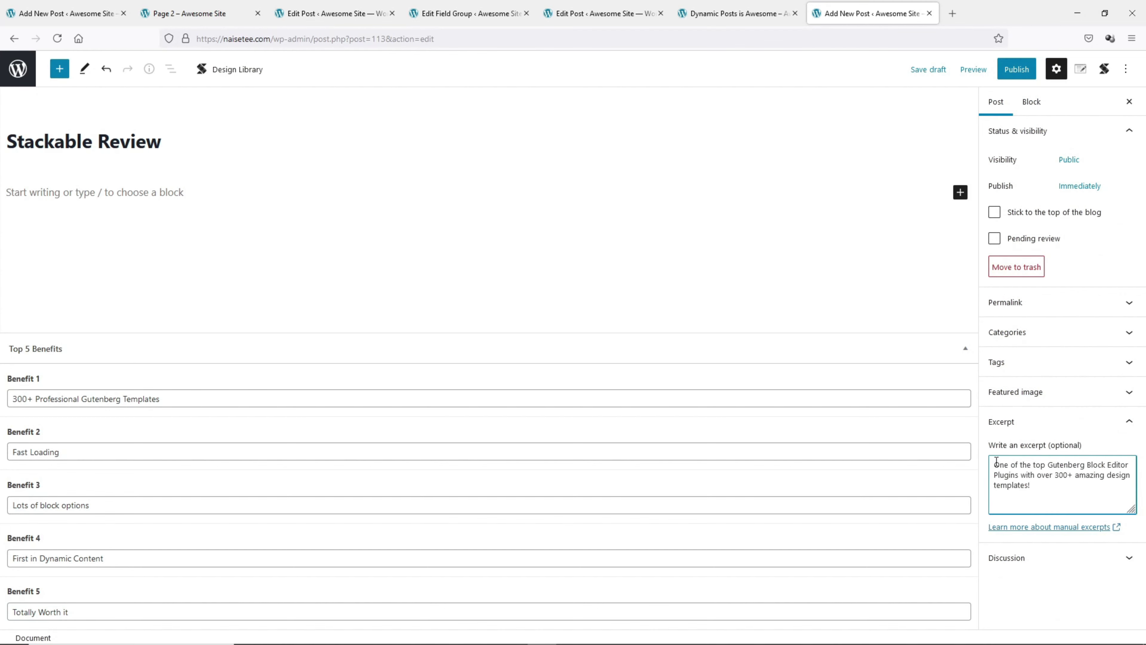
- Insert the Page Header reusable block into the post
{"action": "left_click", "coordinate": [959, 192]}
{"action": "left_click", "coordinate": [884, 414]}
{"action": "left_click", "coordinate": [162, 145]}
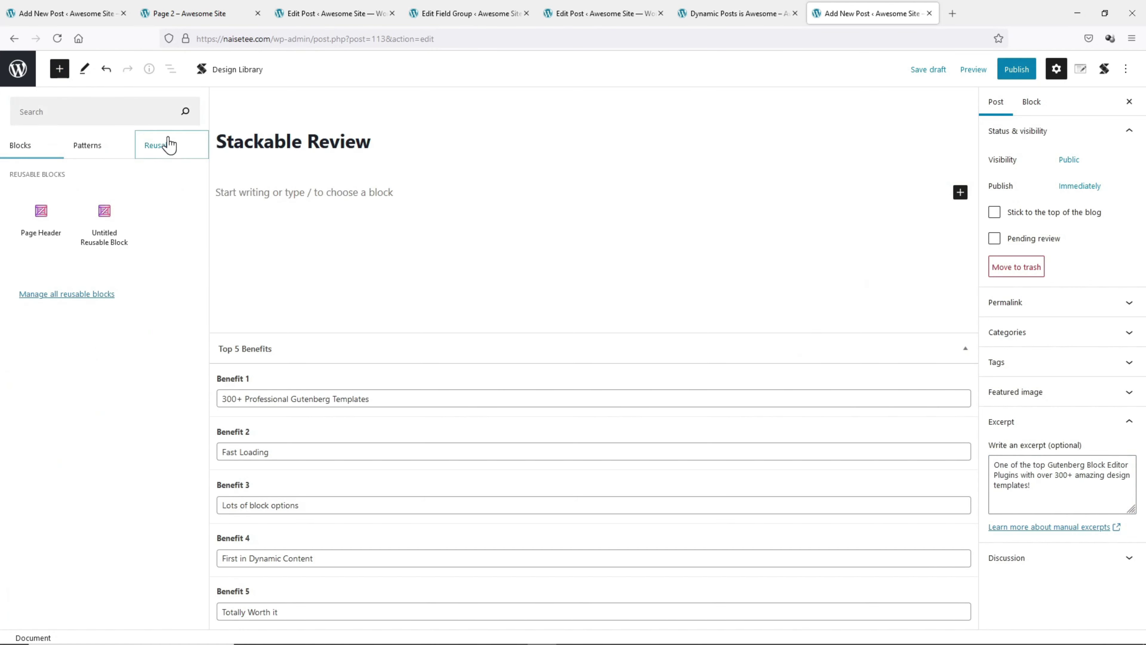
{"action": "left_click", "coordinate": [40, 233]}
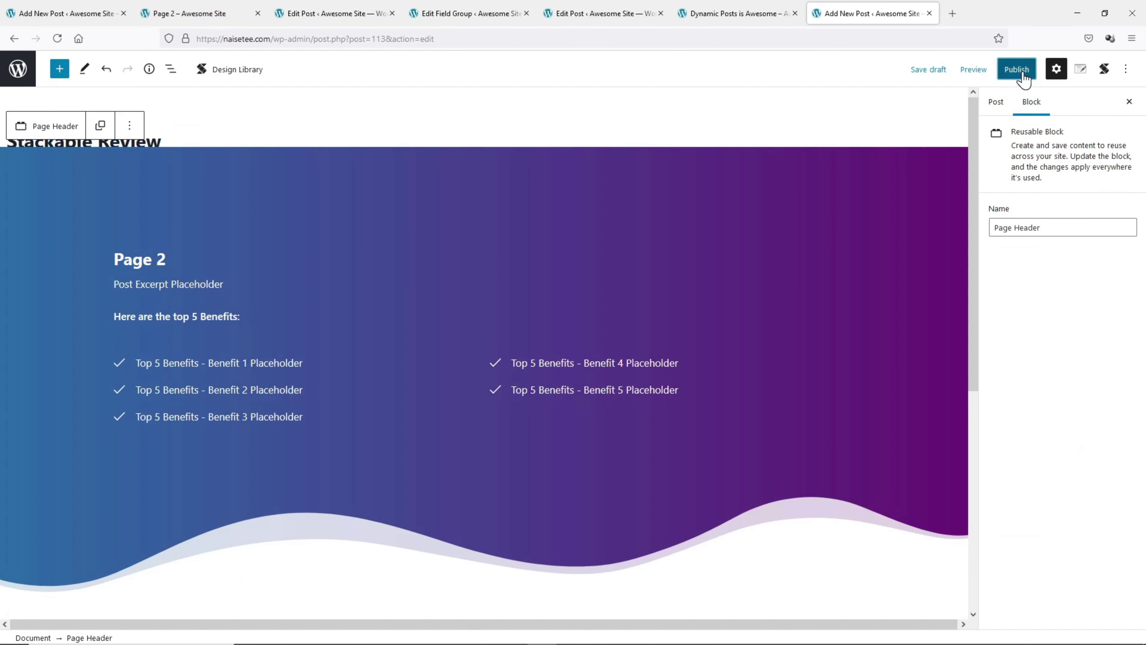
- Publish the post and view it
{"action": "left_click", "coordinate": [1016, 69]}
{"action": "left_click", "coordinate": [1023, 76]}
{"action": "left_click", "coordinate": [1062, 202]}
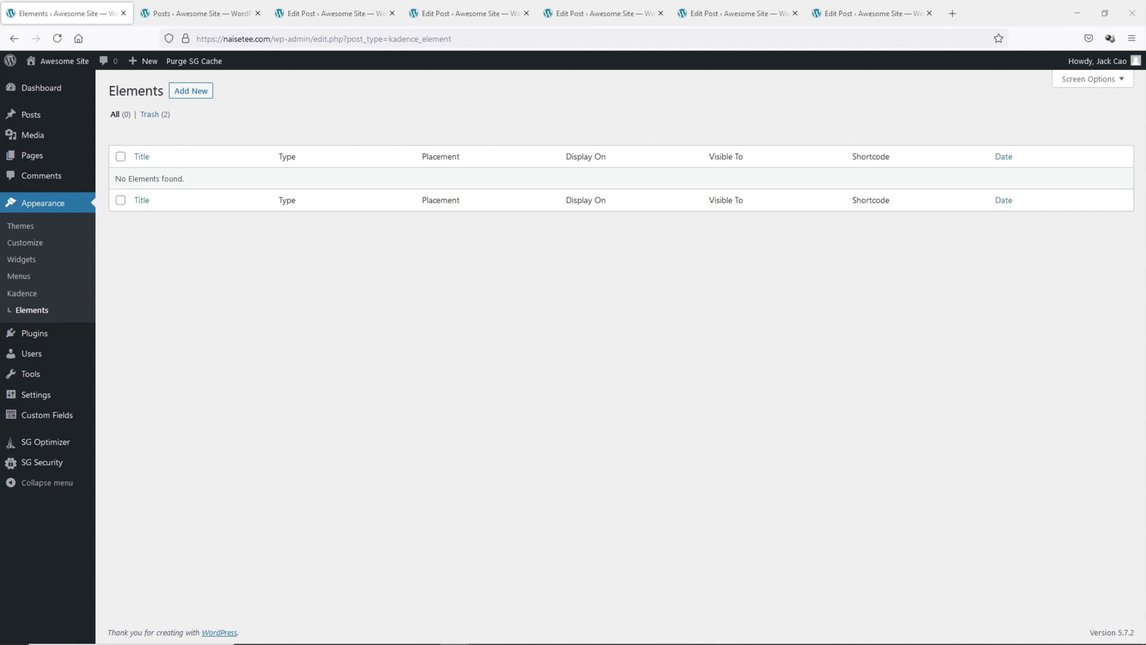
- Go through the review post editors and preview the Stackable Review post
{"action": "left_click", "coordinate": [166, 12]}
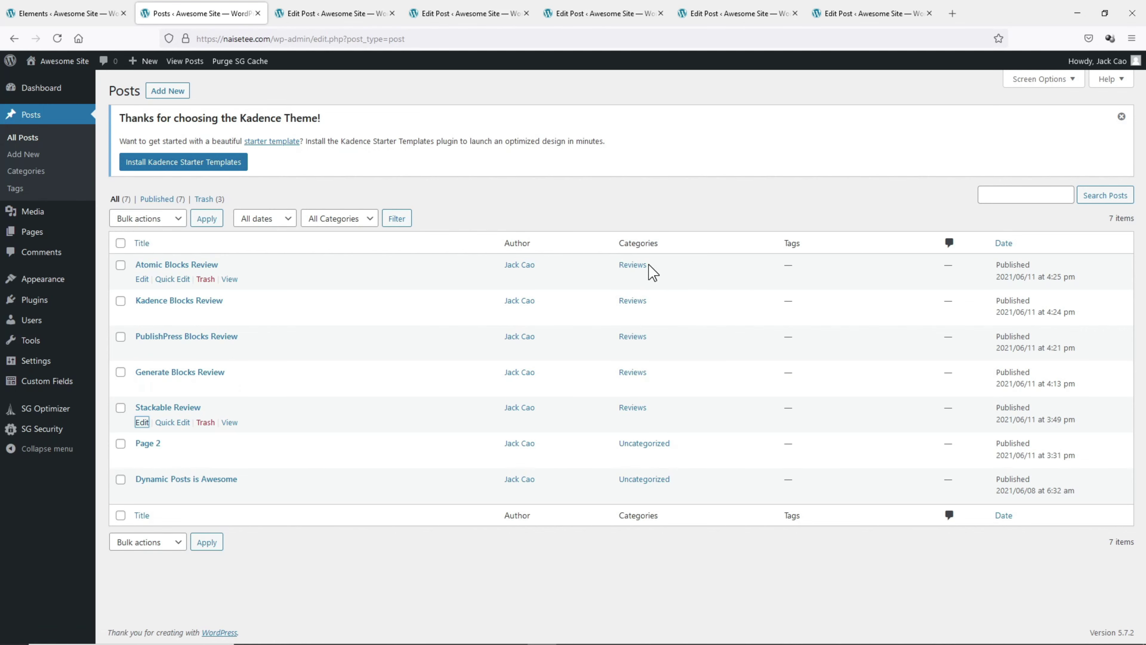
{"action": "left_click", "coordinate": [352, 14]}
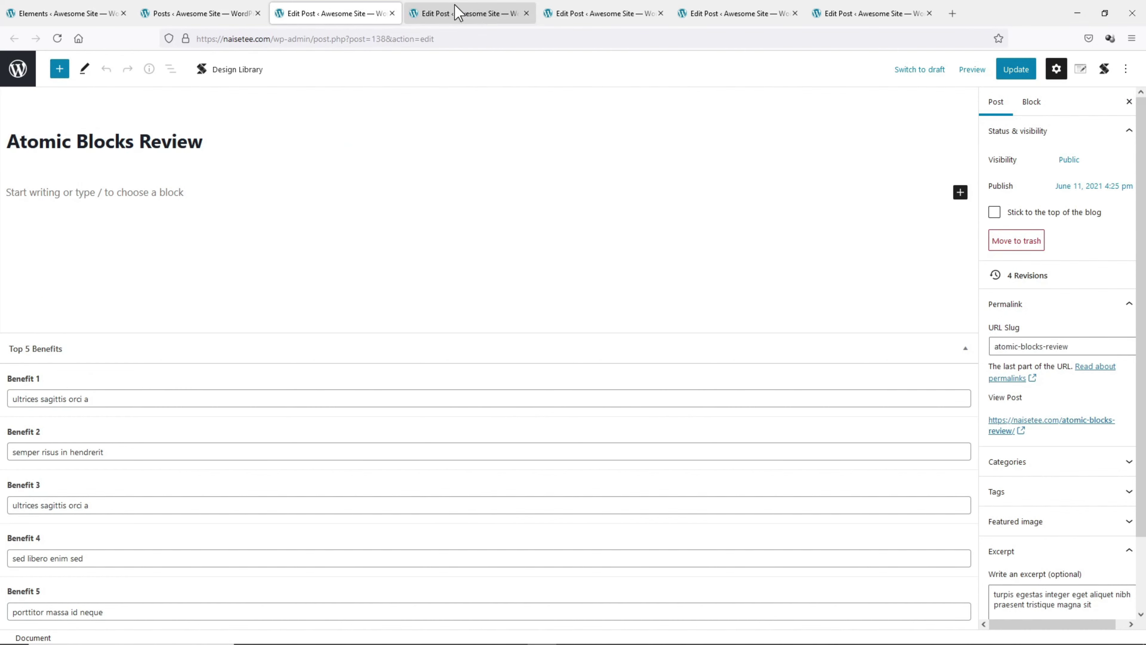
{"action": "left_click", "coordinate": [458, 13]}
{"action": "left_click", "coordinate": [560, 14]}
{"action": "left_click", "coordinate": [702, 9]}
{"action": "left_click", "coordinate": [848, 9]}
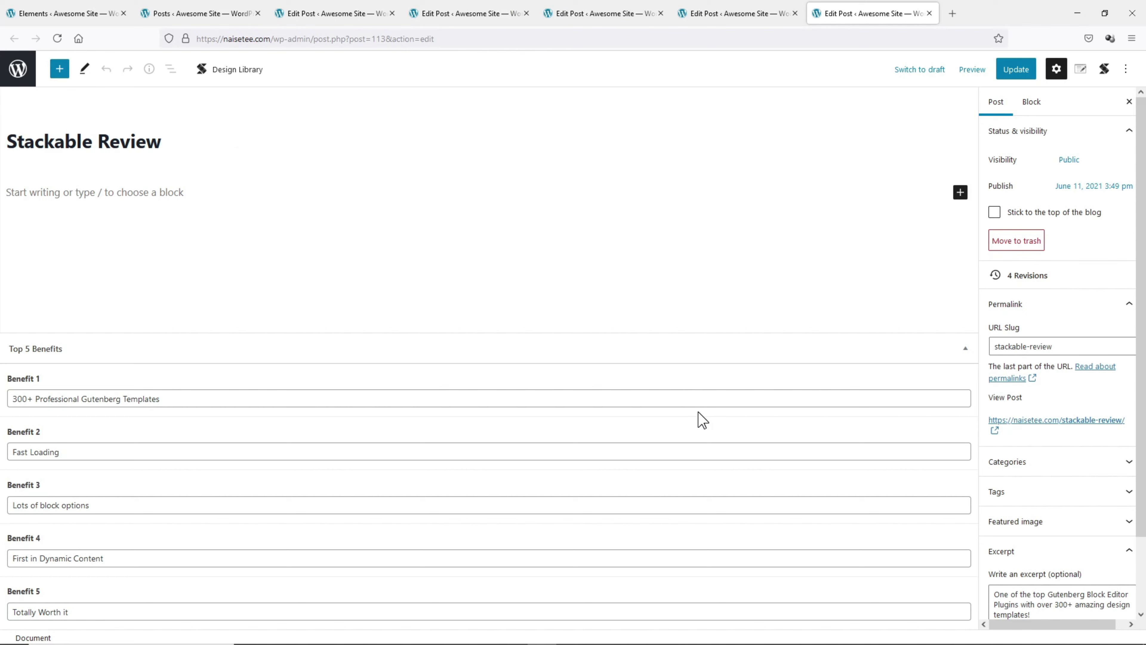
{"action": "left_click", "coordinate": [974, 71]}
- Check the other review posts and the Stackable Review preview, then return to the Elements list
{"action": "left_click", "coordinate": [714, 9]}
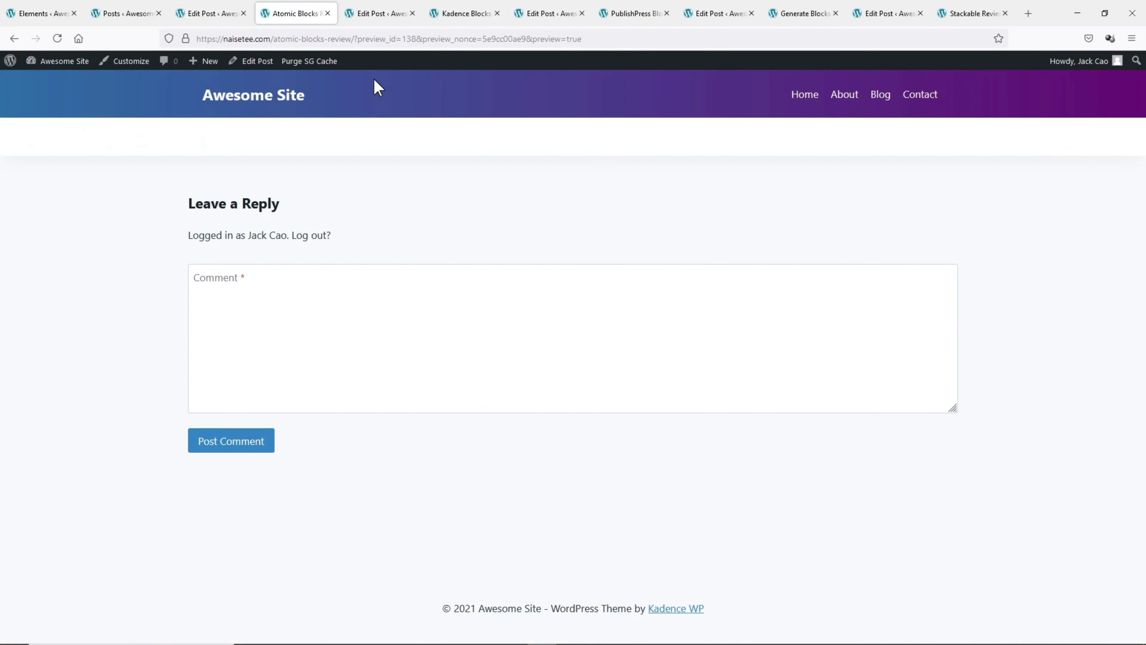
{"action": "left_click", "coordinate": [448, 19]}
{"action": "left_click", "coordinate": [622, 19]}
{"action": "left_click", "coordinate": [805, 19]}
{"action": "left_click", "coordinate": [957, 19]}
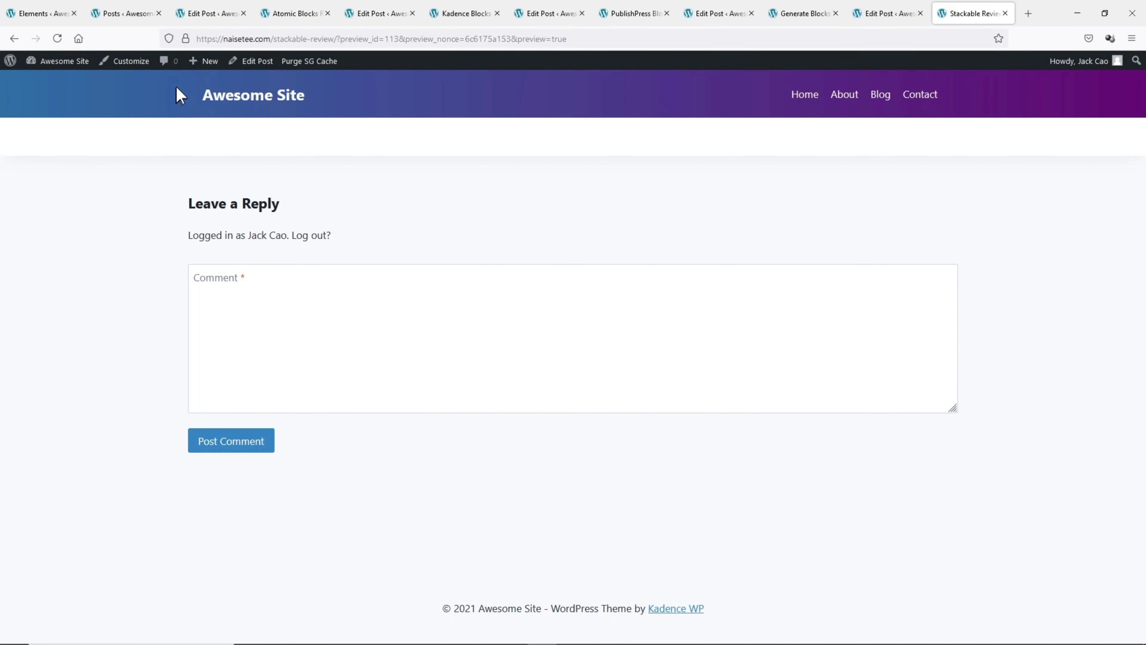
{"action": "left_click", "coordinate": [49, 14]}
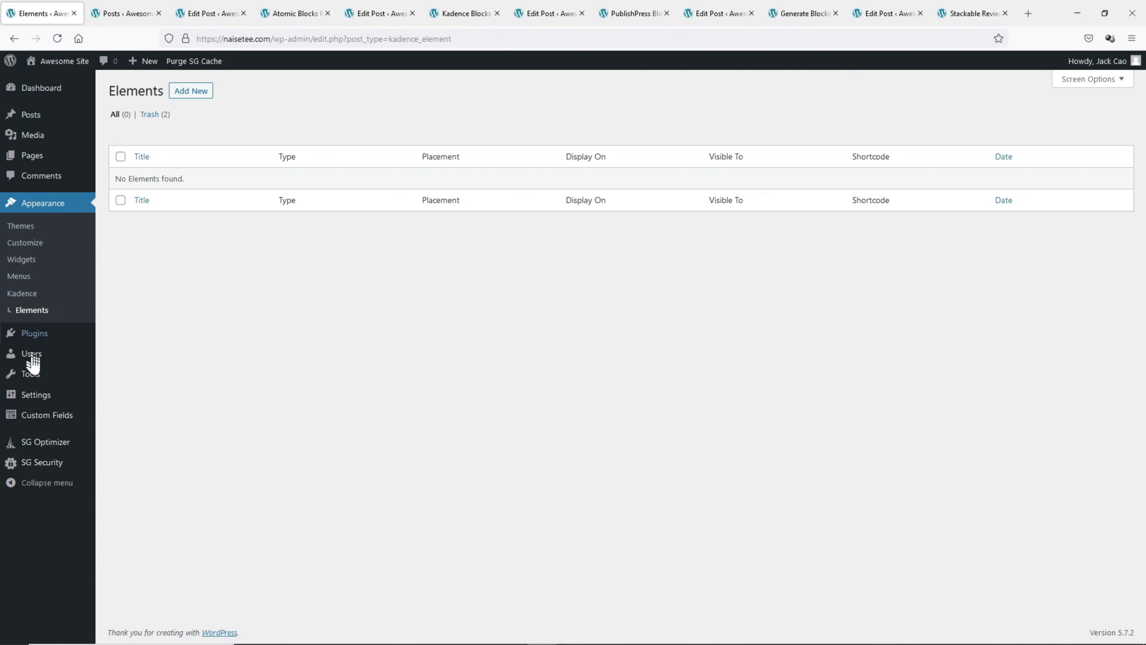
- Create a new field group titled 'Review Rating for Hooked Elementys' in a new tab
{"action": "mouse_move", "coordinate": [47, 424]}
{"action": "right_click", "coordinate": [118, 435]}
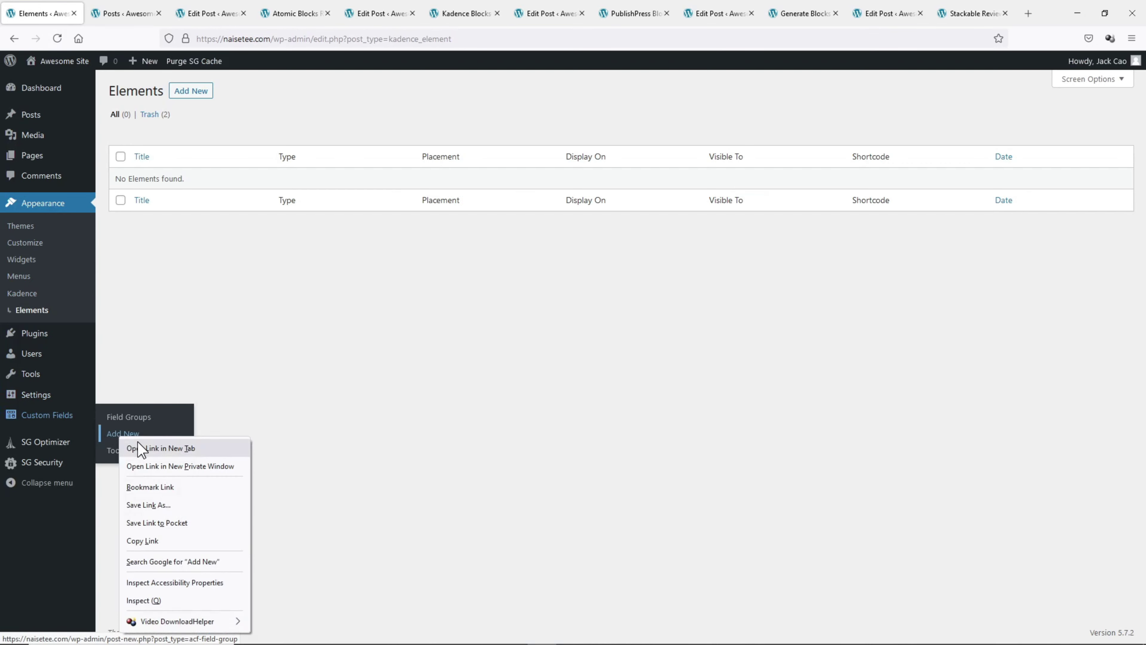
{"action": "left_click", "coordinate": [140, 448]}
{"action": "left_click", "coordinate": [108, 15]}
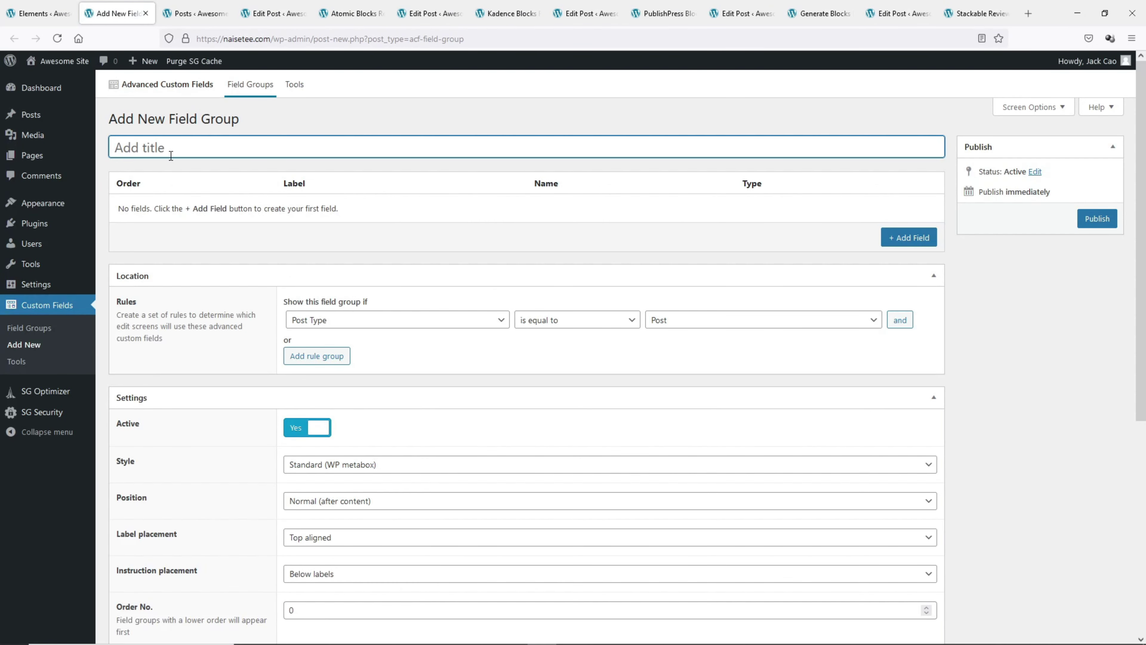
{"action": "type", "text": "Review Rating f"}
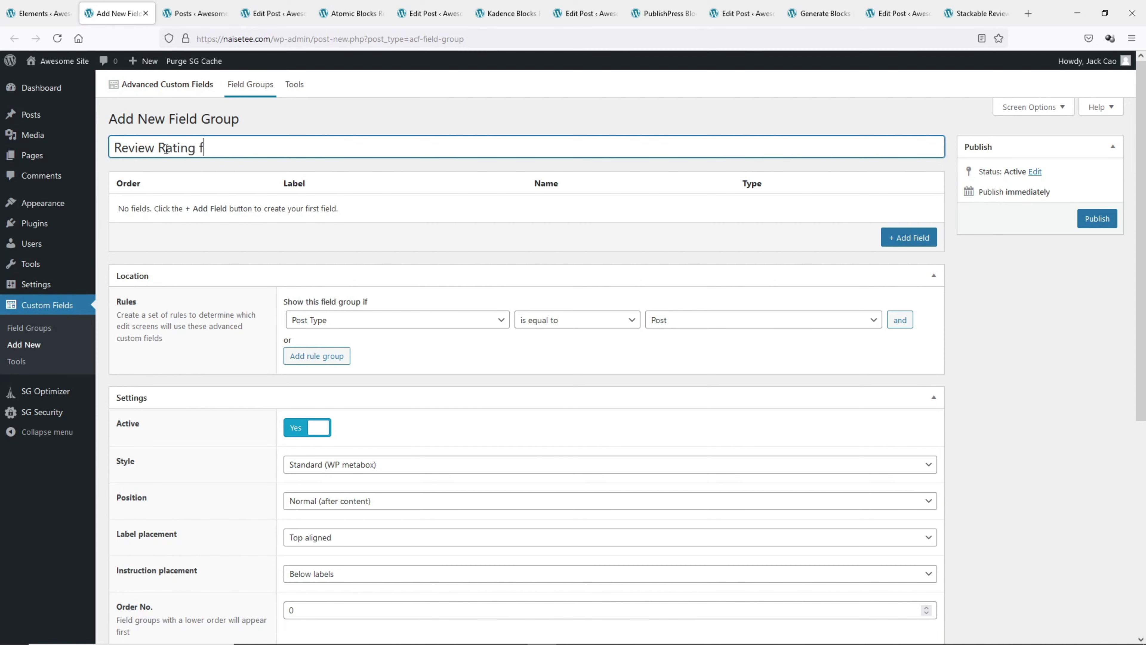
{"action": "type", "text": "or Hooked Elementys"}
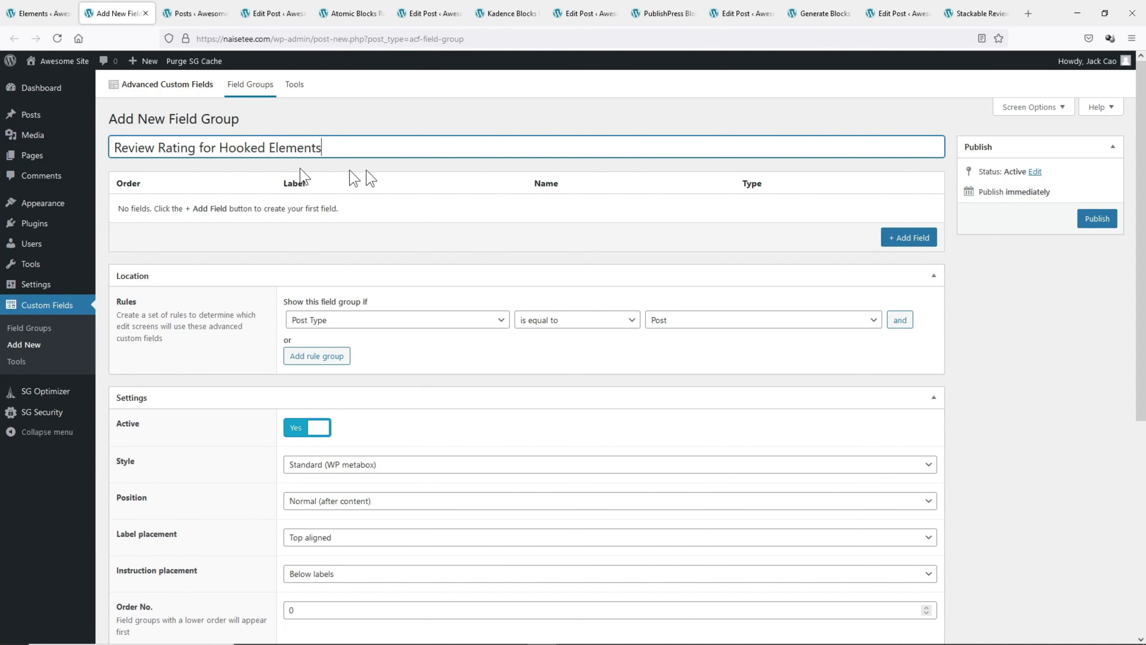
- Add a Number field labelled 'Gutenberg Block Ratings'
{"action": "left_click", "coordinate": [908, 237]}
{"action": "type", "text": "Gutenberg Block Ratings"}
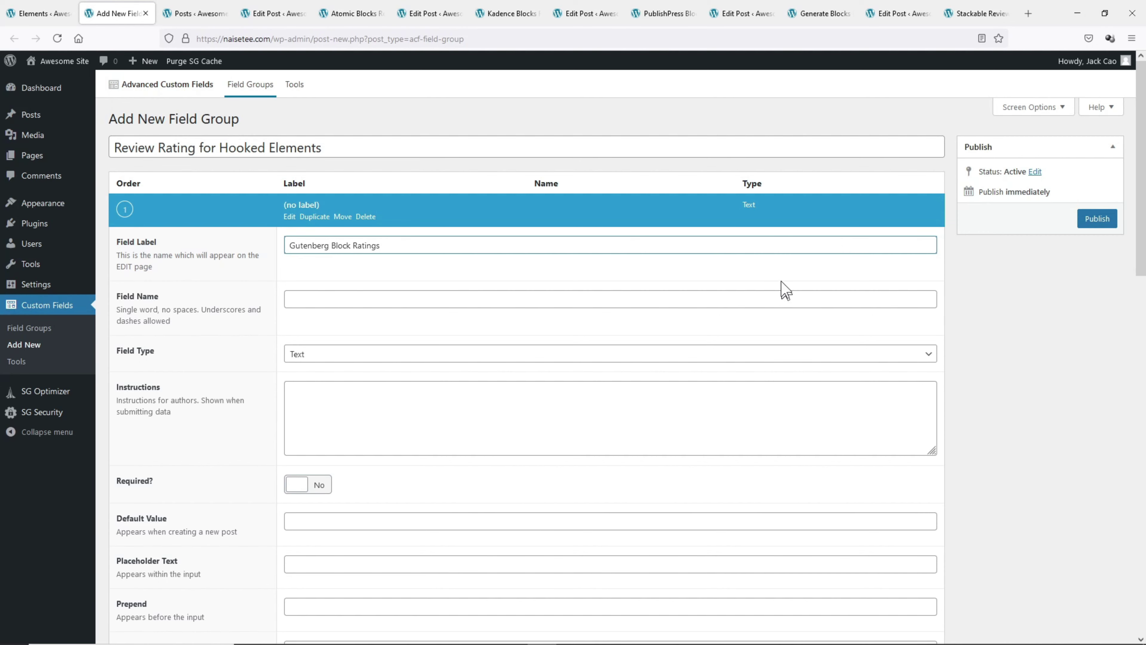
{"action": "left_click", "coordinate": [784, 290]}
{"action": "left_click", "coordinate": [537, 353]}
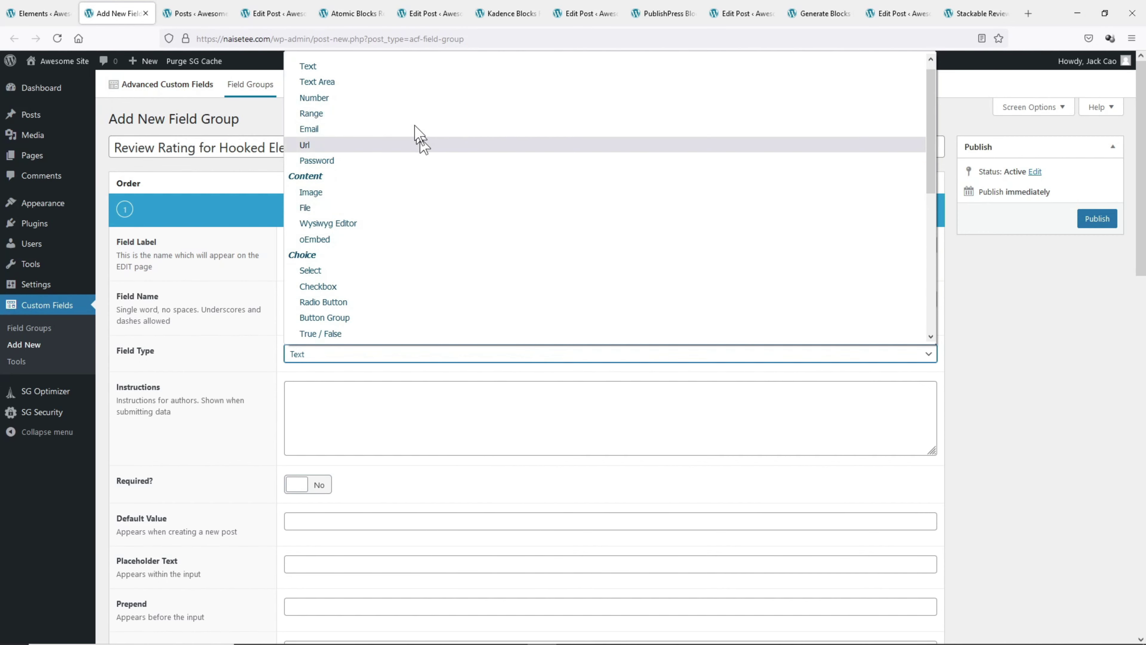
{"action": "left_click", "coordinate": [414, 98]}
- Give the rating field default 2.5, minimum 0, maximum 5 and step 0.5
{"action": "scroll", "coordinate": [370, 346], "scroll_direction": "down", "scroll_amount": 4}
{"action": "left_click", "coordinate": [371, 338]}
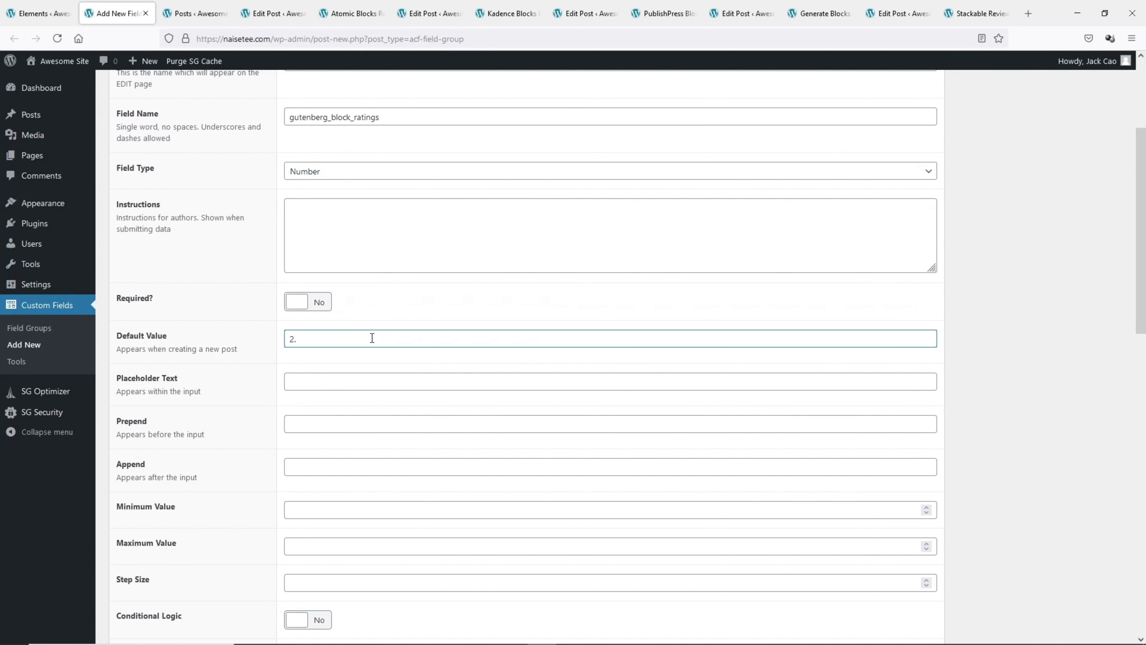
{"action": "scroll", "coordinate": [360, 368], "scroll_direction": "down", "scroll_amount": 1}
{"action": "left_click", "coordinate": [363, 364]}
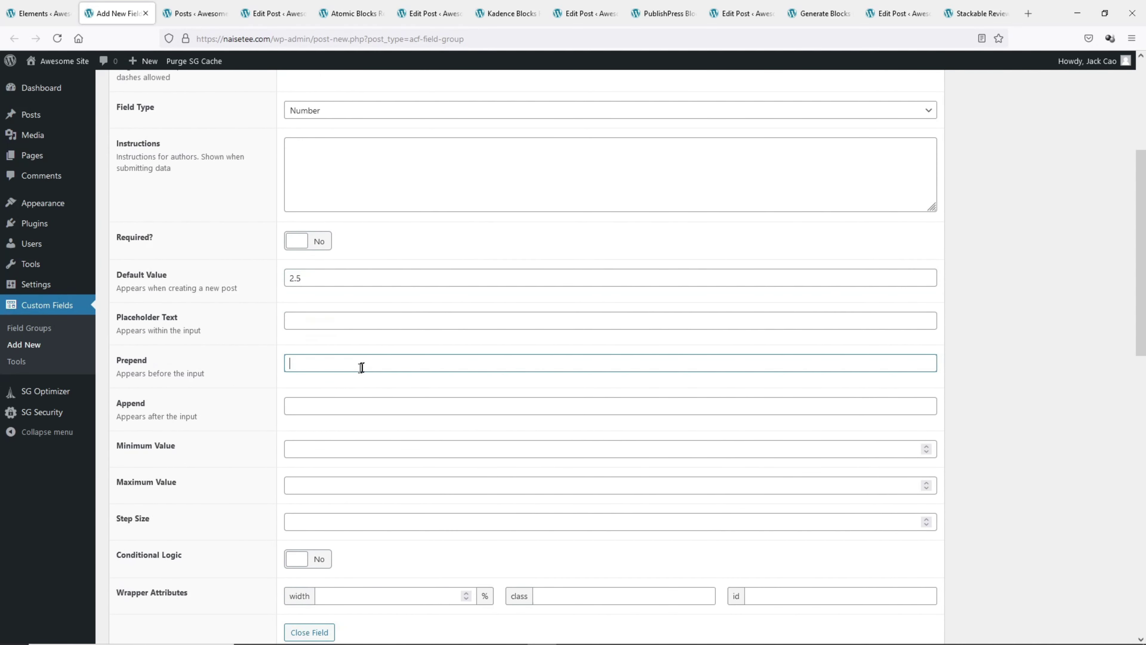
{"action": "left_click", "coordinate": [349, 411]}
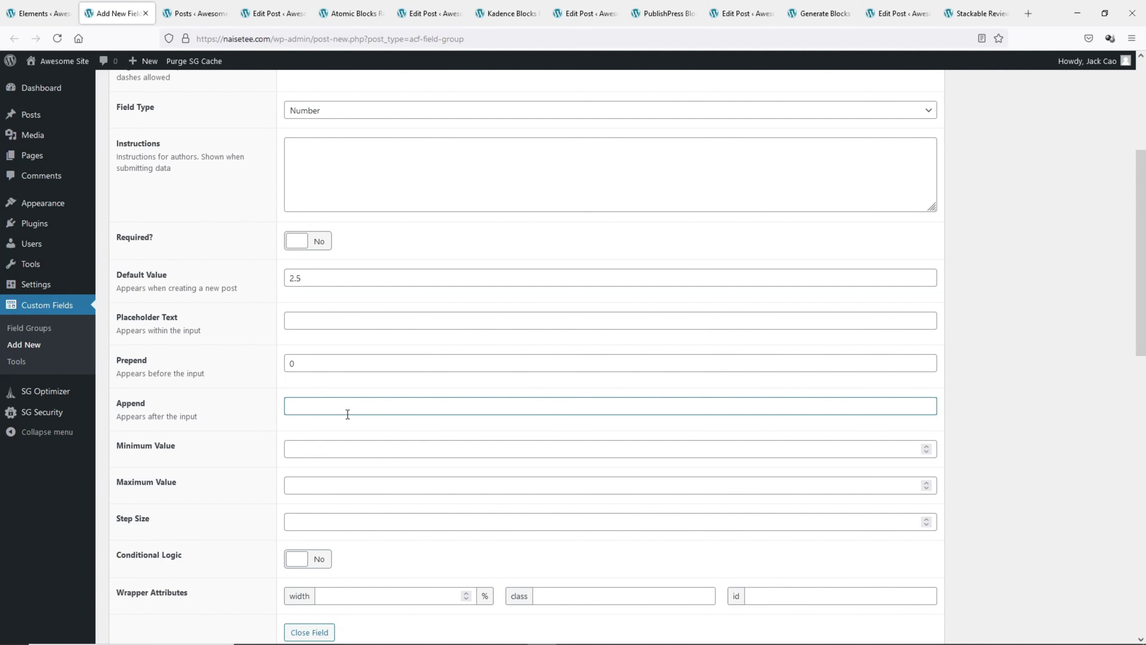
{"action": "left_click", "coordinate": [338, 451]}
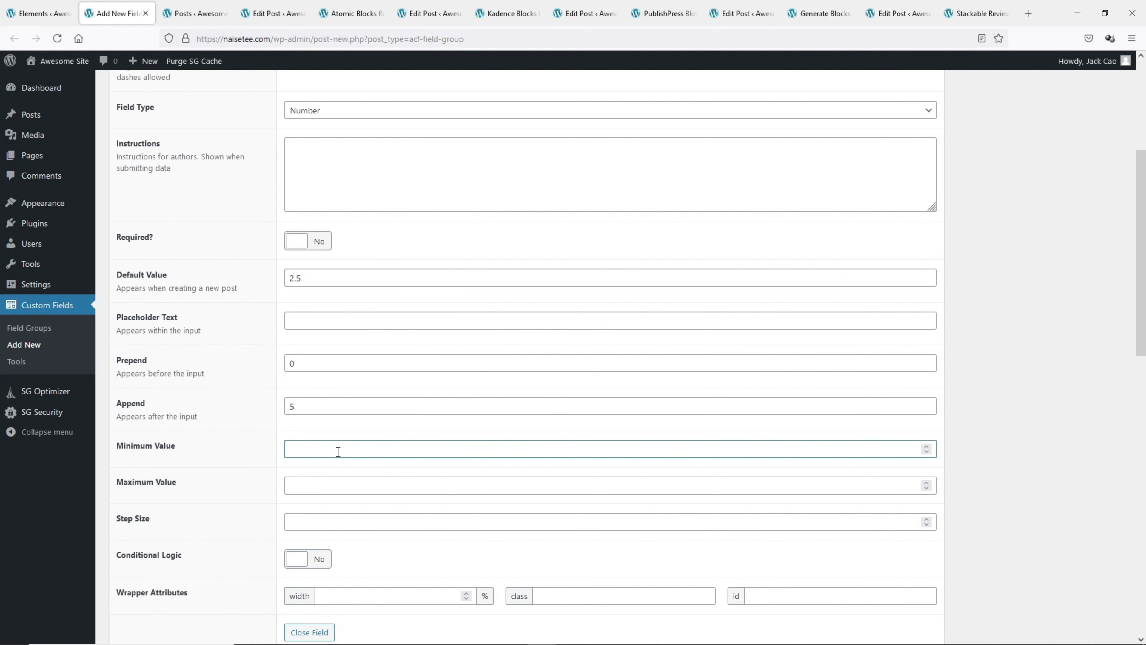
{"action": "left_click", "coordinate": [331, 483]}
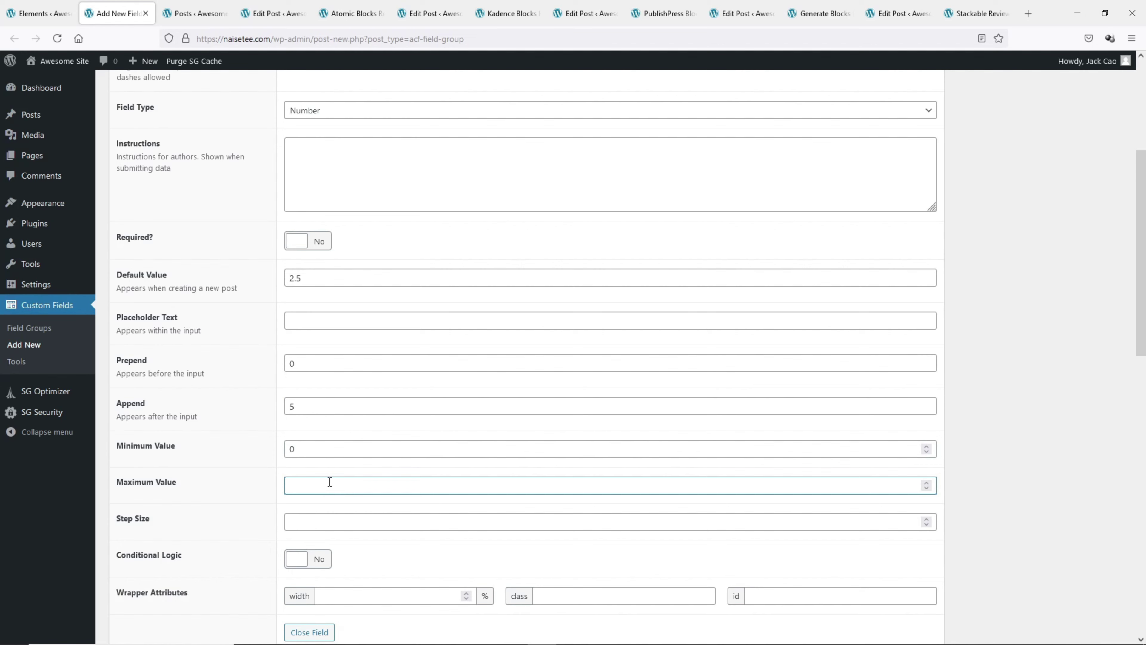
{"action": "left_click", "coordinate": [333, 523]}
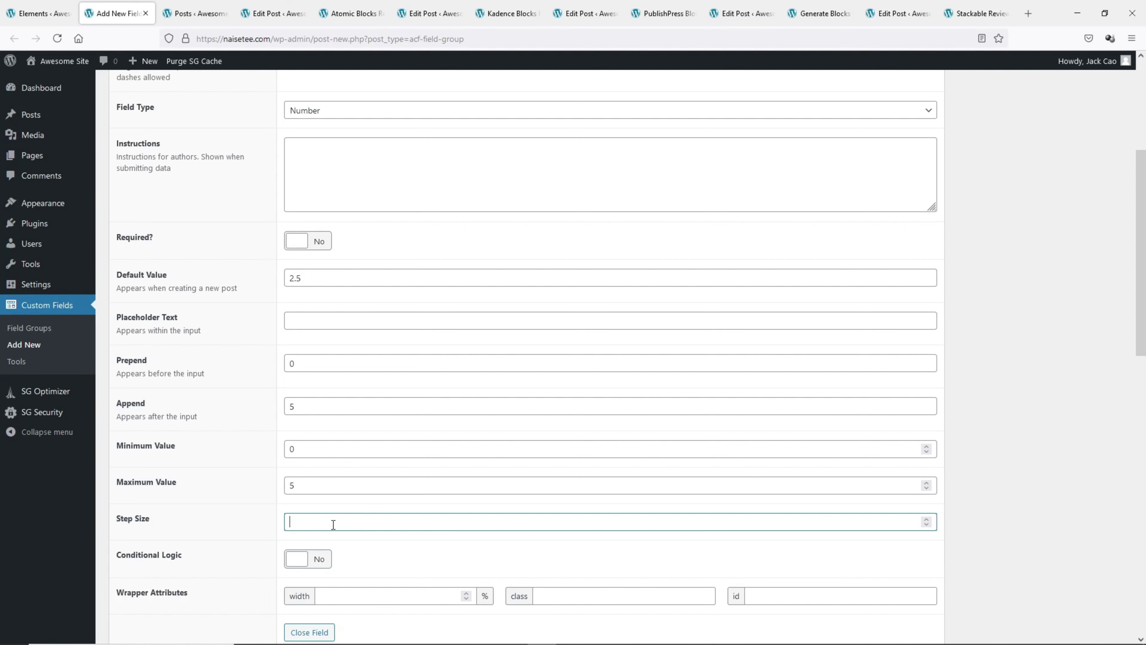
- Limit the group to Post Category = Reviews and publish it
{"action": "scroll", "coordinate": [356, 560], "scroll_direction": "down", "scroll_amount": 8}
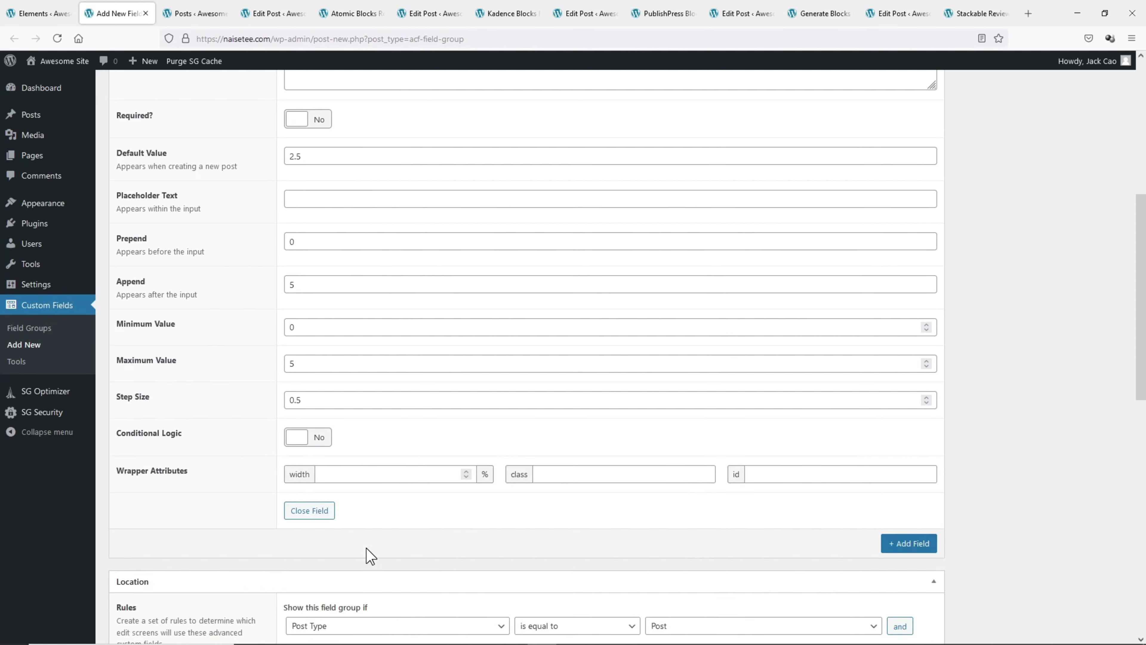
{"action": "left_click", "coordinate": [470, 387]}
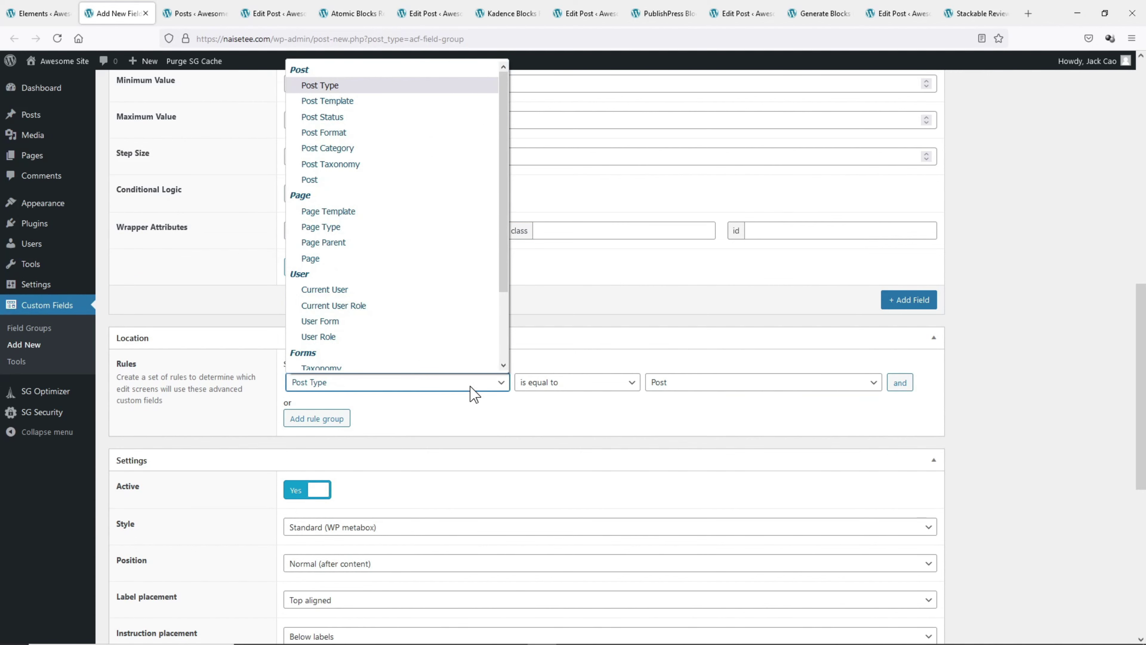
{"action": "left_click", "coordinate": [411, 148]}
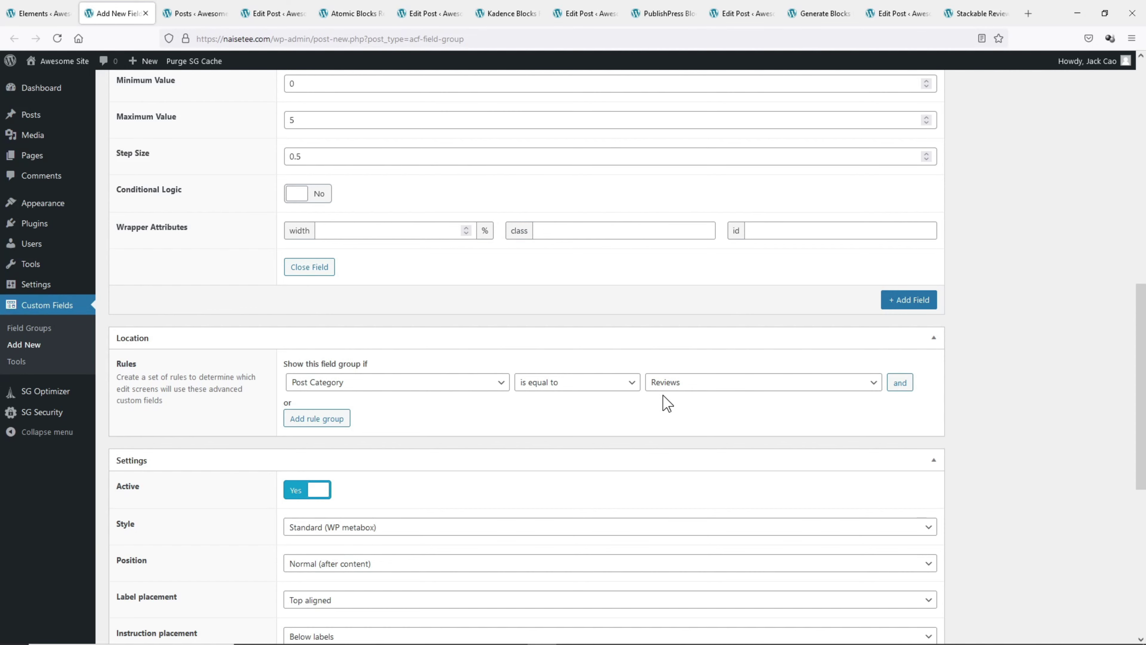
{"action": "scroll", "coordinate": [1054, 327], "scroll_direction": "up", "scroll_amount": 10}
{"action": "left_click", "coordinate": [1094, 219]}
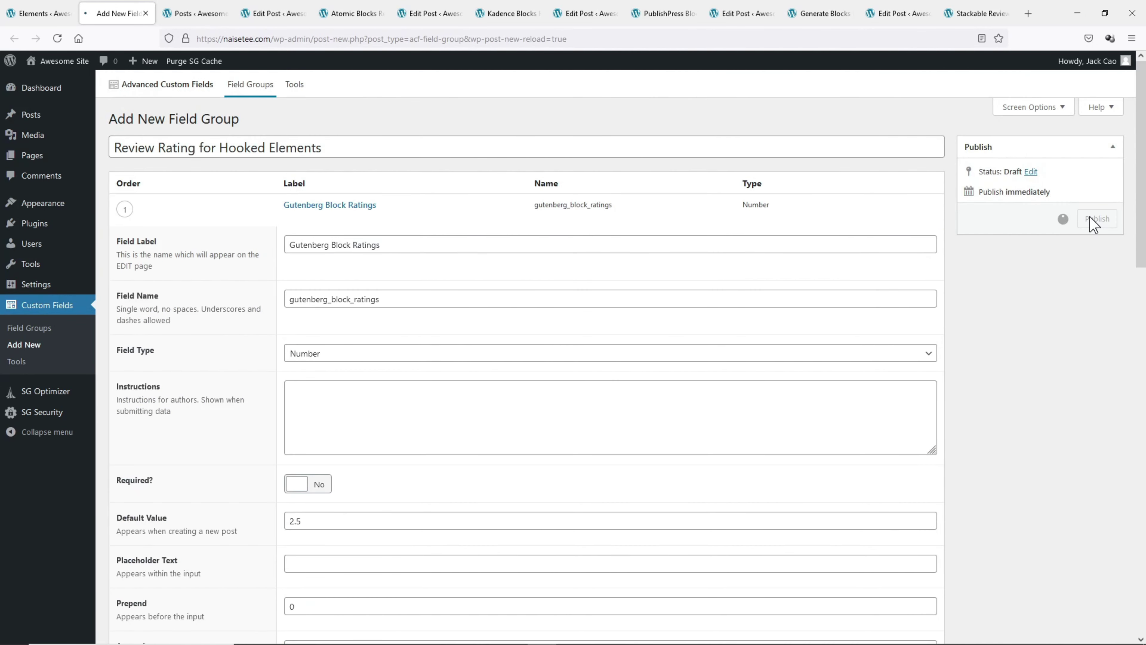
- Reload the review post editors so the Gutenberg Block Ratings field appears
{"action": "left_click", "coordinate": [277, 18]}
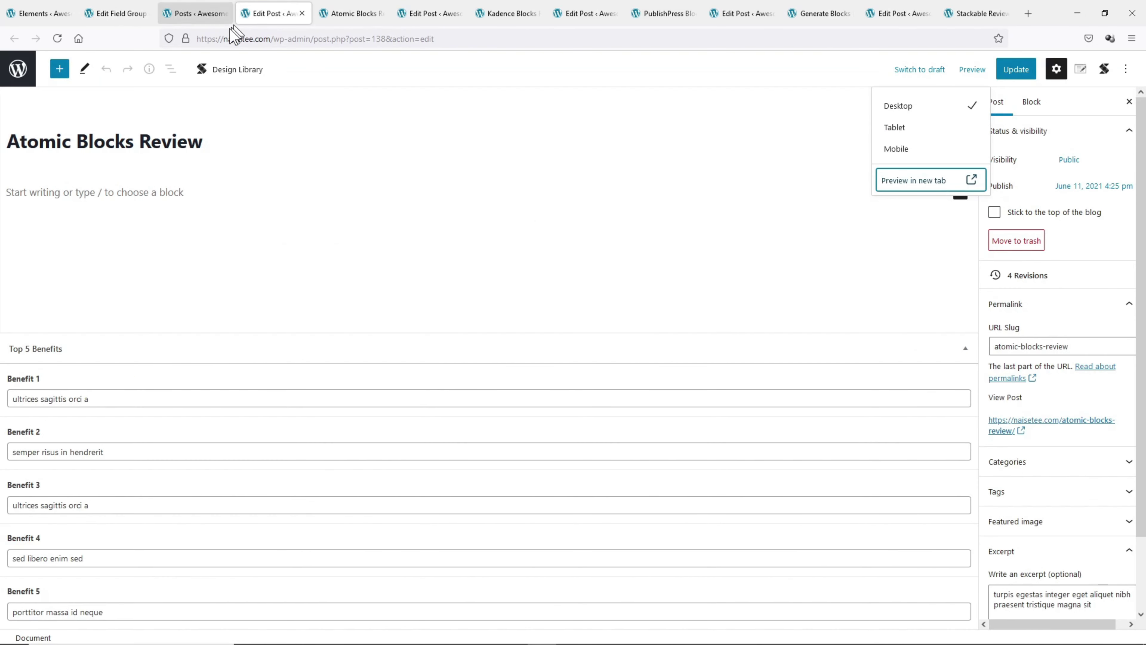
{"action": "left_click", "coordinate": [56, 39]}
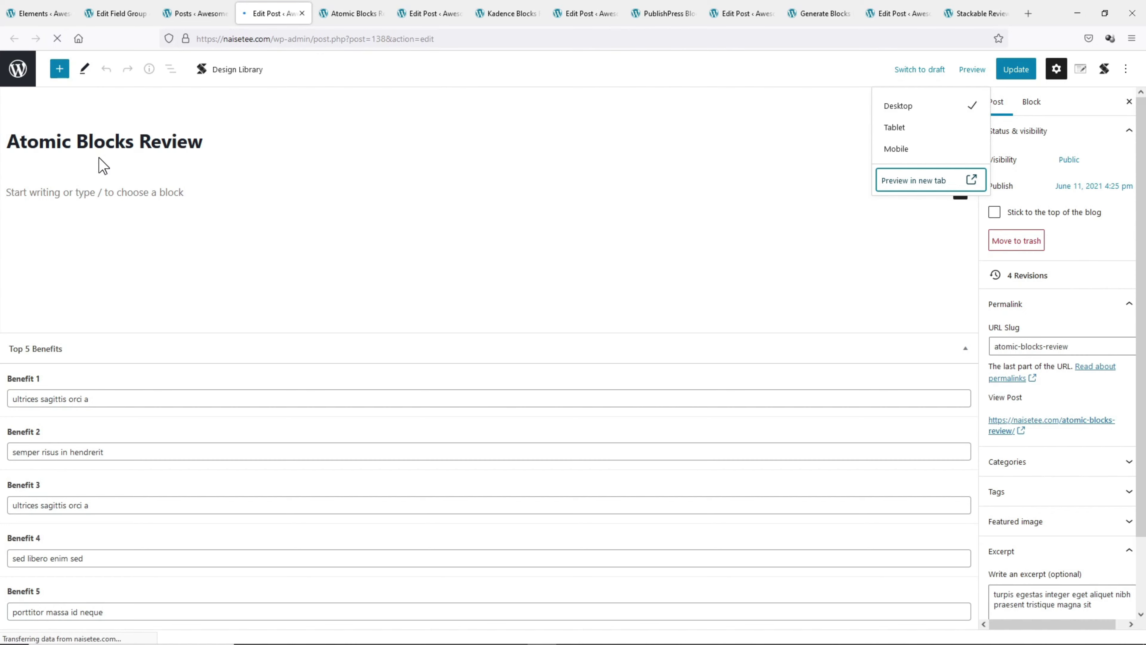
{"action": "key", "text": "ctrl+Tab"}
{"action": "key", "text": "ctrl+Tab"}
{"action": "left_click", "coordinate": [273, 14]}
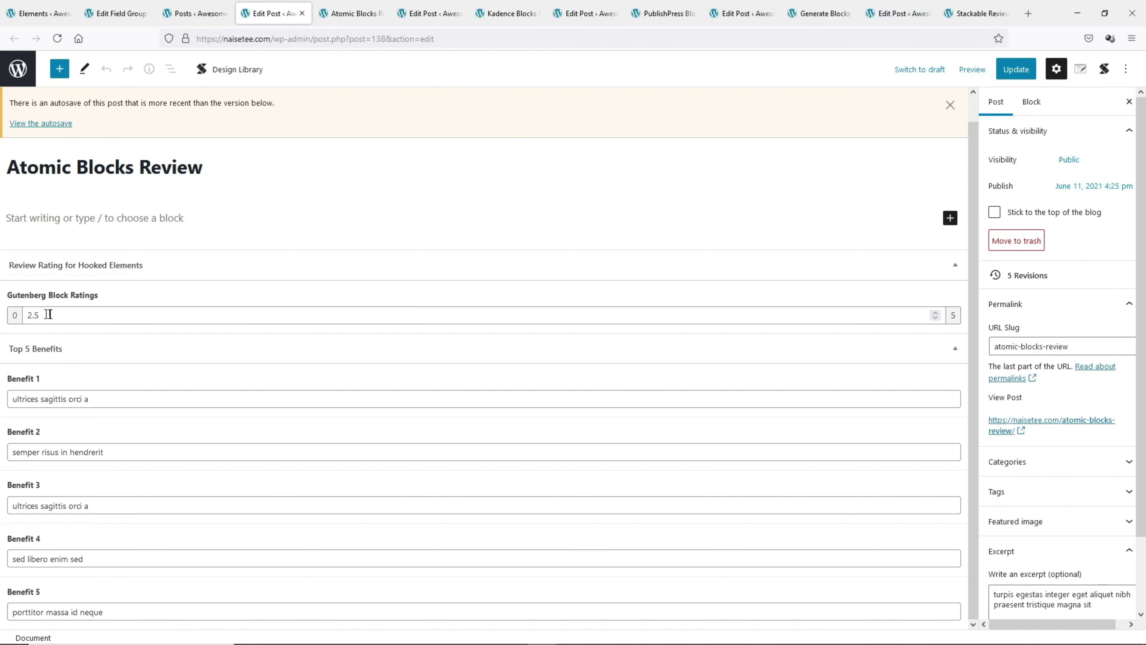
{"action": "left_click", "coordinate": [48, 315]}
- Check the Kadence and PublishPress ratings and type 4. as Generate Blocks Review's rating
{"action": "left_click", "coordinate": [438, 13]}
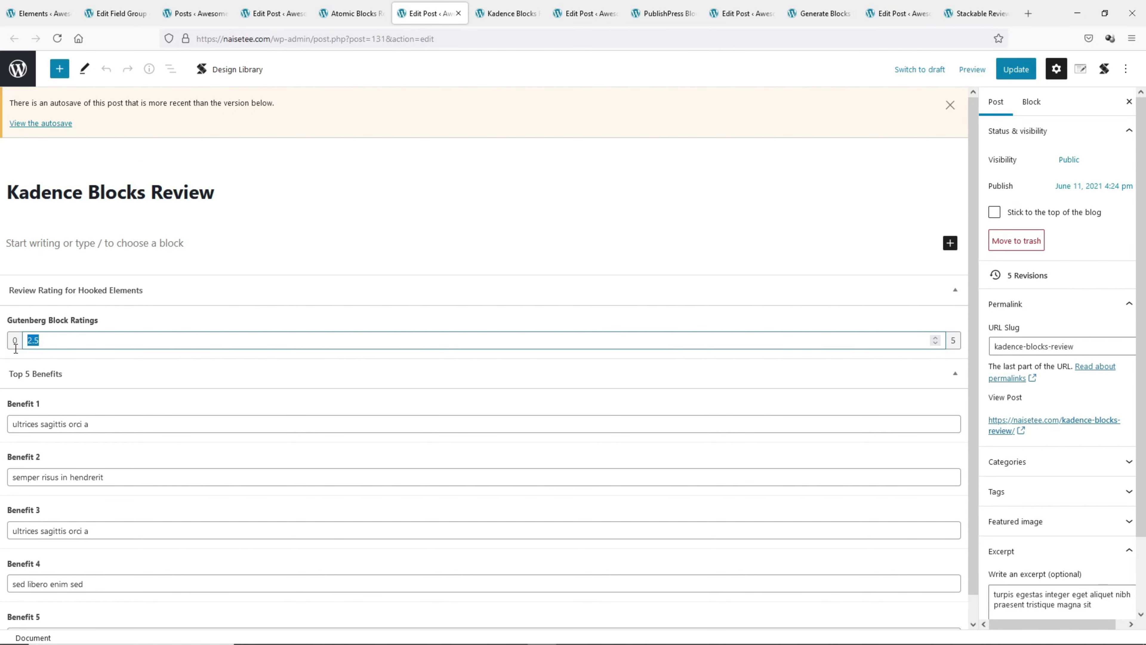
{"action": "left_click", "coordinate": [573, 15]}
{"action": "double_click", "coordinate": [14, 340]}
{"action": "left_click", "coordinate": [740, 13]}
{"action": "double_click", "coordinate": [13, 340]}
{"action": "type", "text": "4."}
- Set the Stackable Review rating to 5
{"action": "left_click", "coordinate": [896, 13]}
{"action": "double_click", "coordinate": [52, 339]}
{"action": "type", "text": "5"}
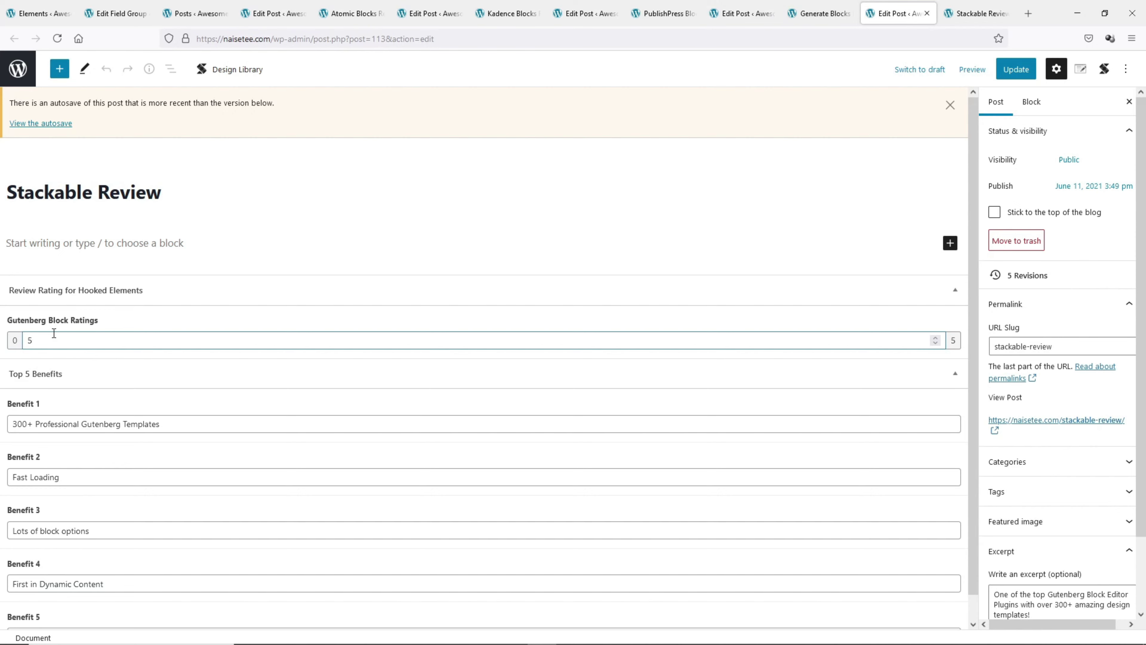